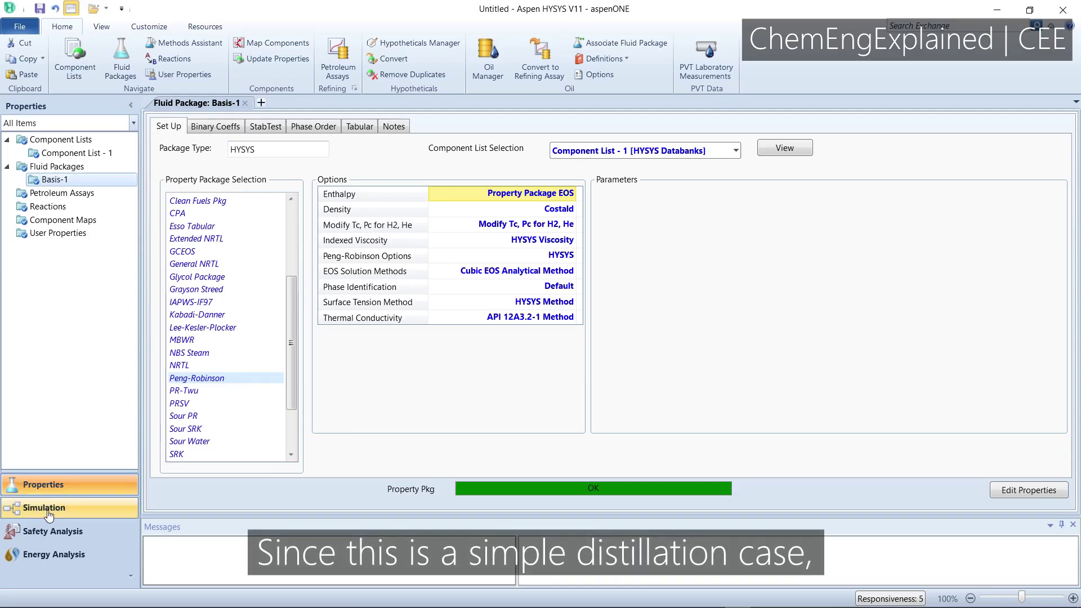
# Switch to the simulation environment and place three material streams on the flowsheet, one for the inlet and two for the outlets
pyautogui.click(46, 509)
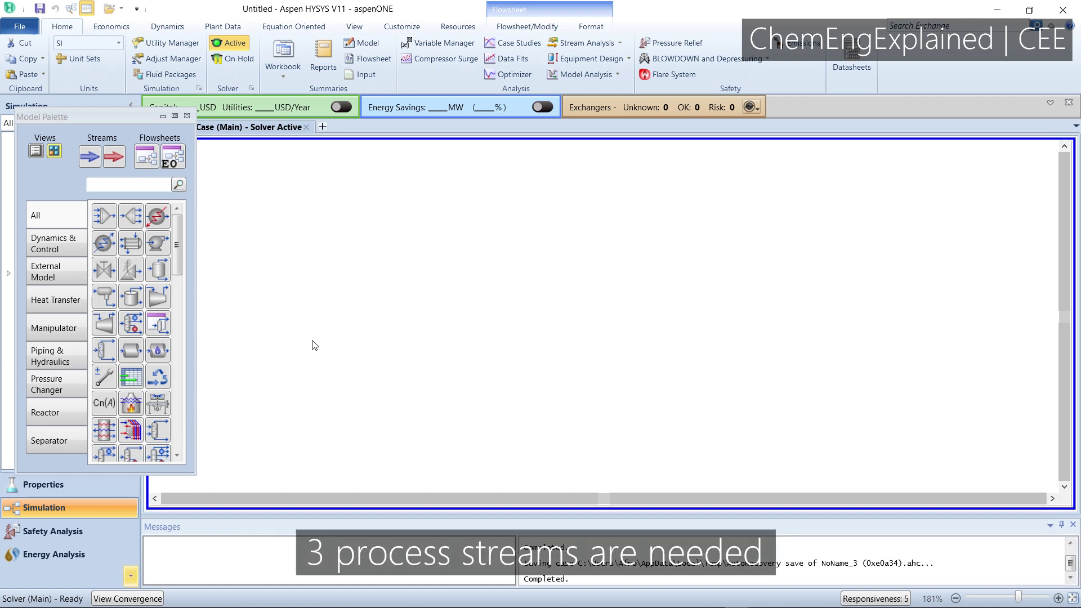
pyautogui.click(90, 156)
pyautogui.click(367, 318)
pyautogui.click(90, 157)
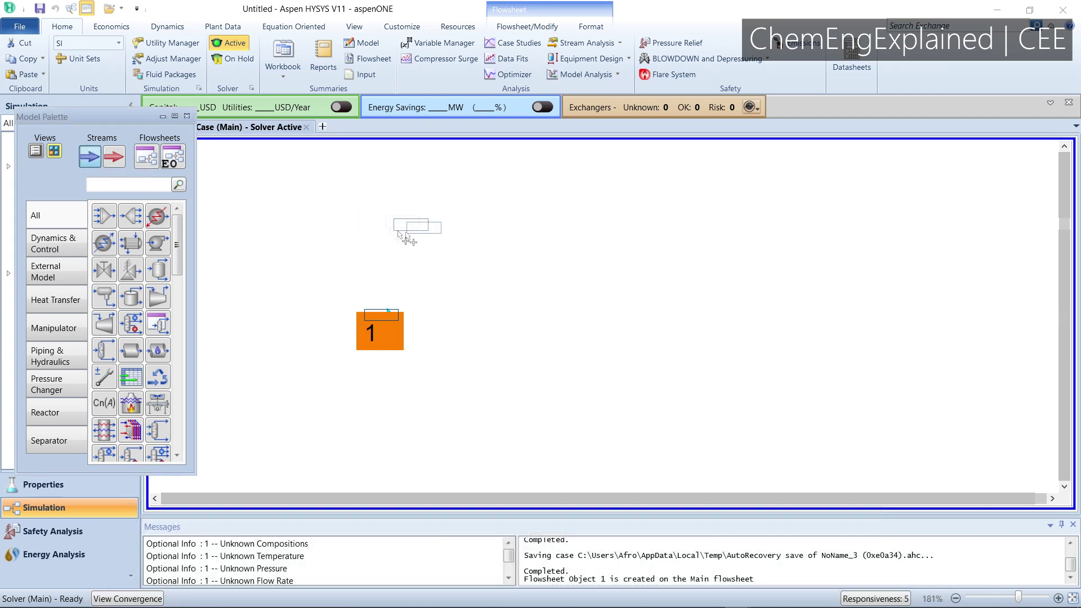
pyautogui.click(672, 232)
pyautogui.click(115, 158)
pyautogui.click(681, 387)
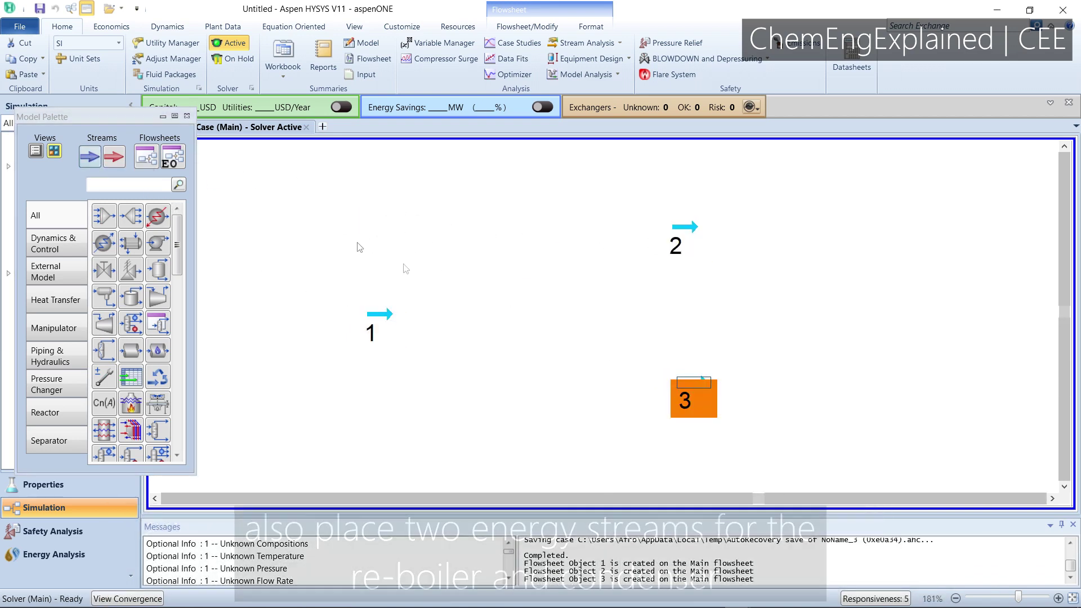
# Place two energy streams on the flowsheet, one below material stream 2 and one below material stream 3
pyautogui.click(114, 159)
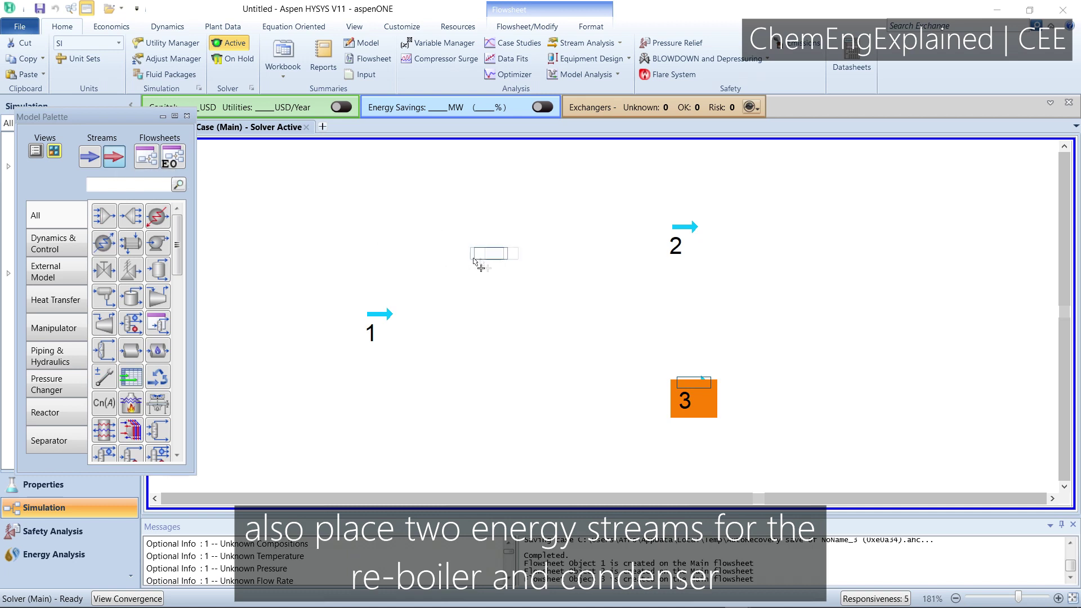
pyautogui.click(672, 274)
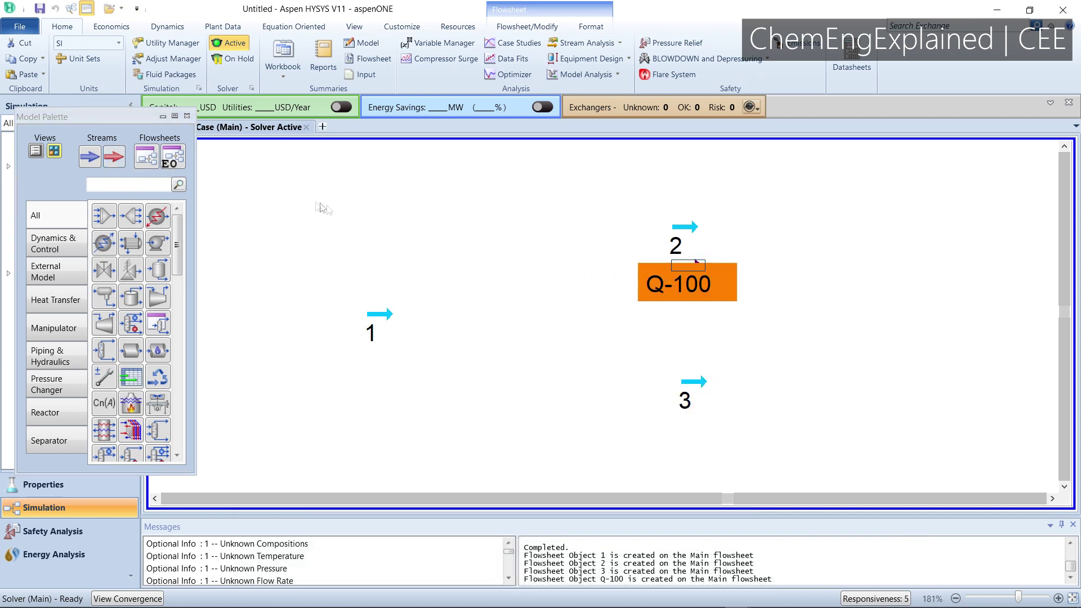
pyautogui.click(115, 159)
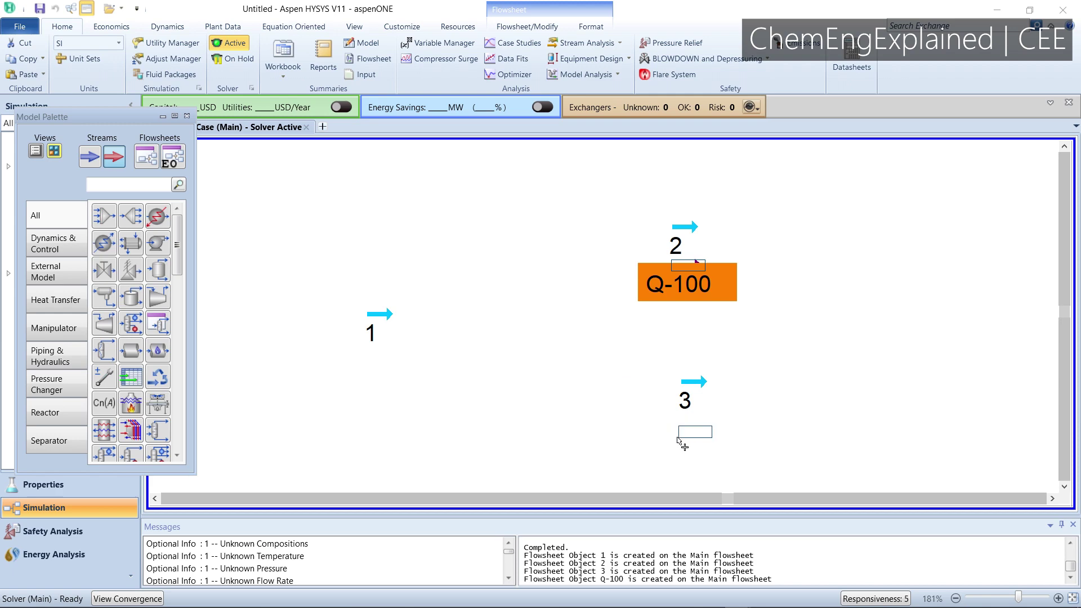
pyautogui.click(680, 442)
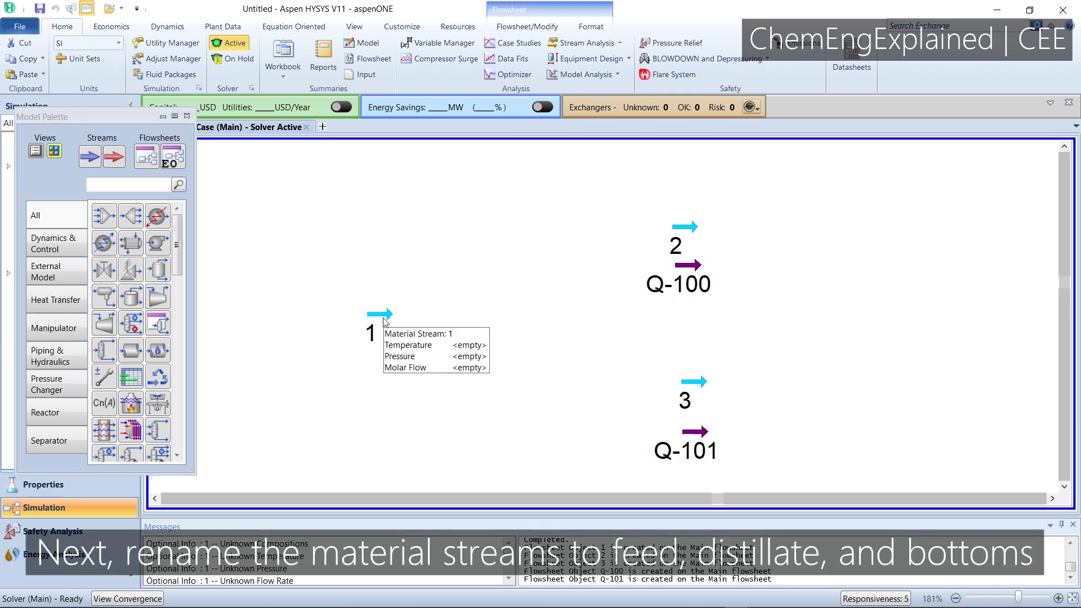
# Rename material stream 1 as Feed
pyautogui.doubleClick(385, 318)
pyautogui.write('Feed')
pyautogui.press('Return')
pyautogui.click(761, 155)
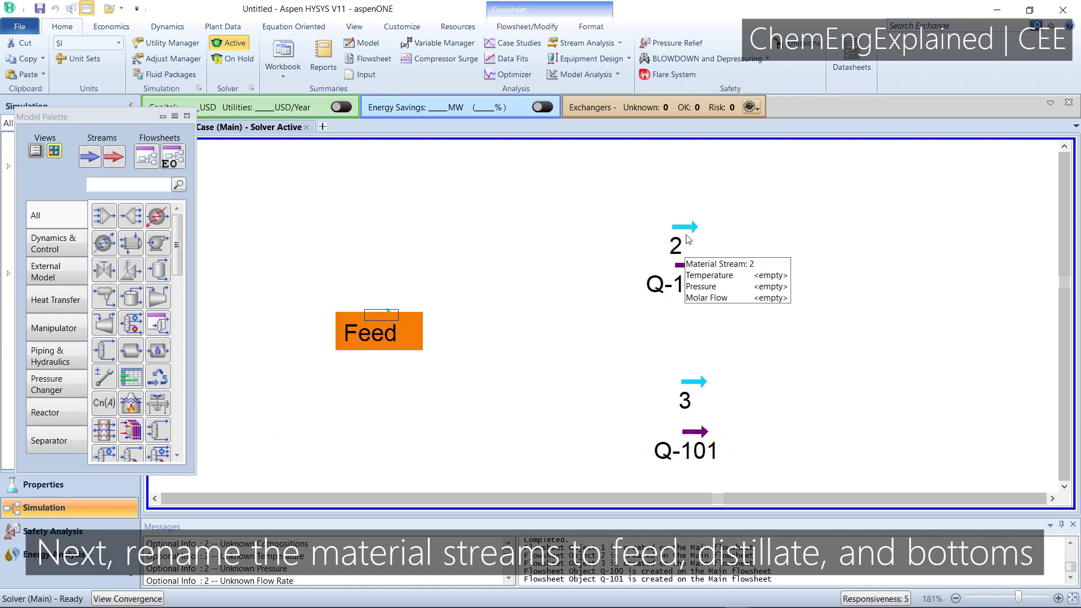
# Rename material stream 2 as Distillate and material stream 3 as Bottoms
pyautogui.doubleClick(688, 239)
pyautogui.write('Dist')
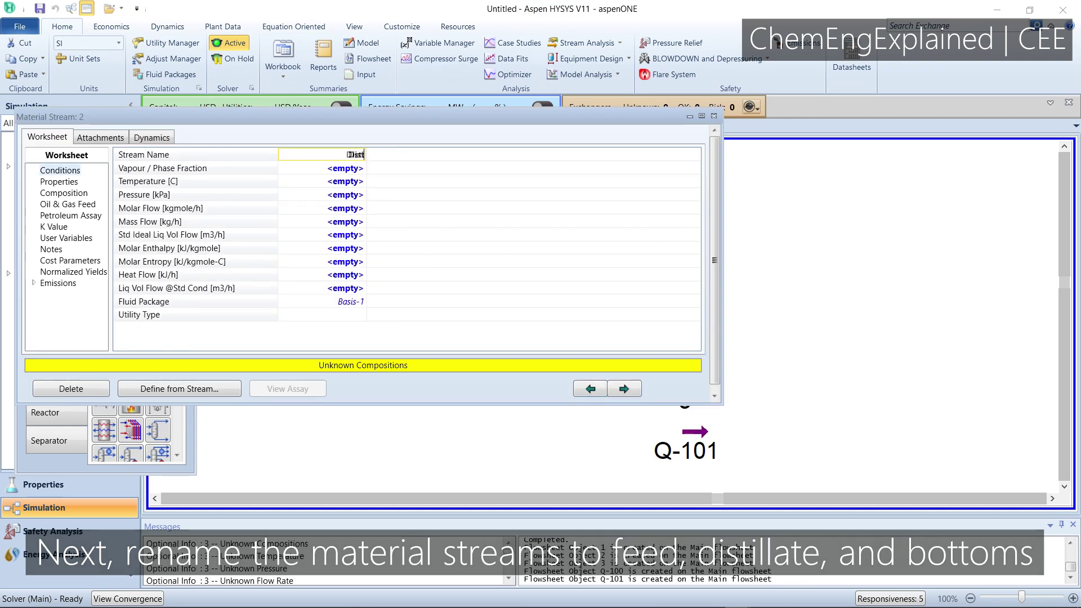
pyautogui.write('illate')
pyautogui.press('Return')
pyautogui.doubleClick(685, 392)
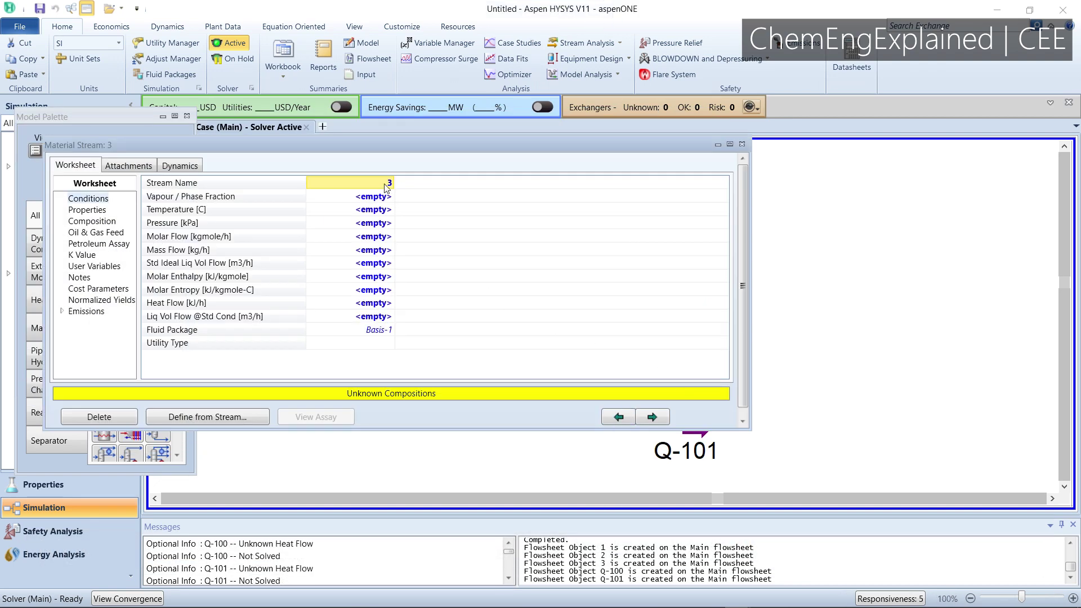
pyautogui.write('Bottoms')
pyautogui.press('Return')
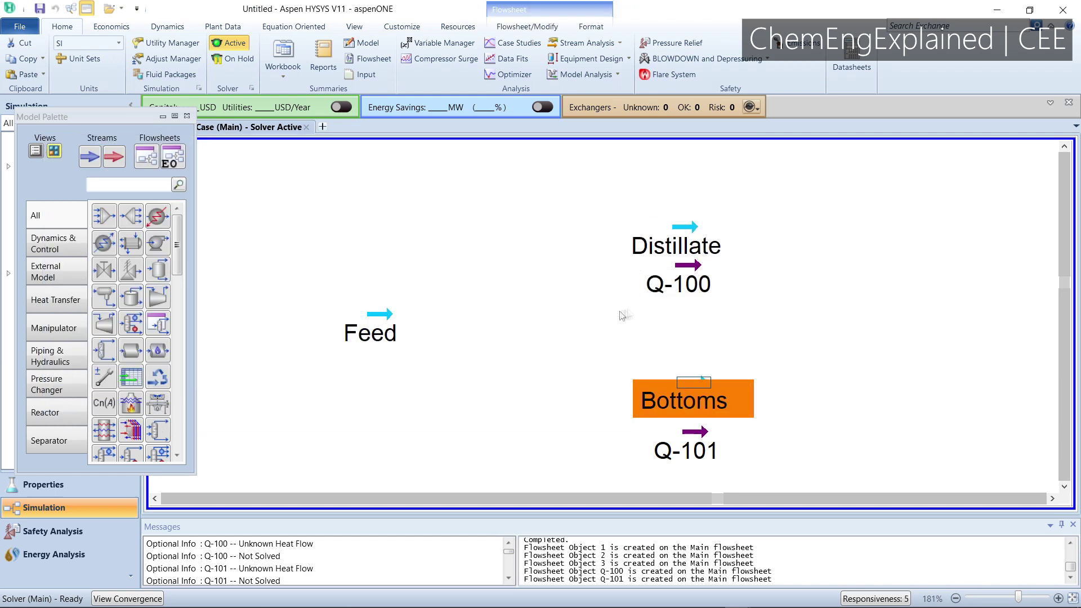
# Rename energy stream Q-100 as Condenser
pyautogui.doubleClick(691, 283)
pyautogui.click(283, 229)
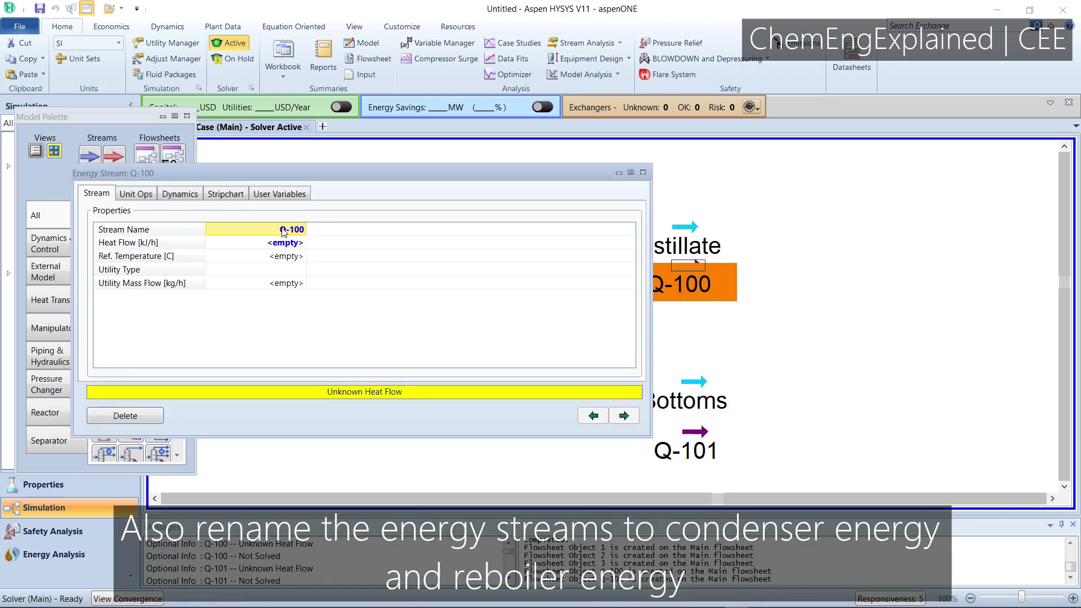
pyautogui.write('Rondenser')
pyautogui.press('Return')
pyautogui.click(643, 171)
# Rename energy stream Q-101 as Re-boiler
pyautogui.doubleClick(693, 445)
pyautogui.click(282, 257)
pyautogui.write('Re-boiler')
pyautogui.press('Return')
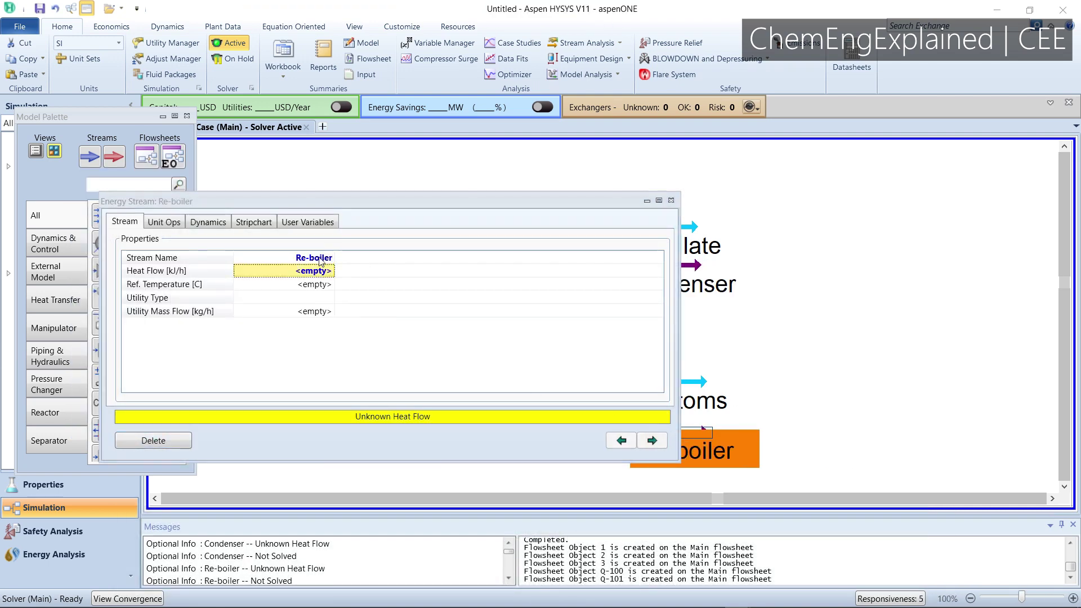
pyautogui.click(671, 200)
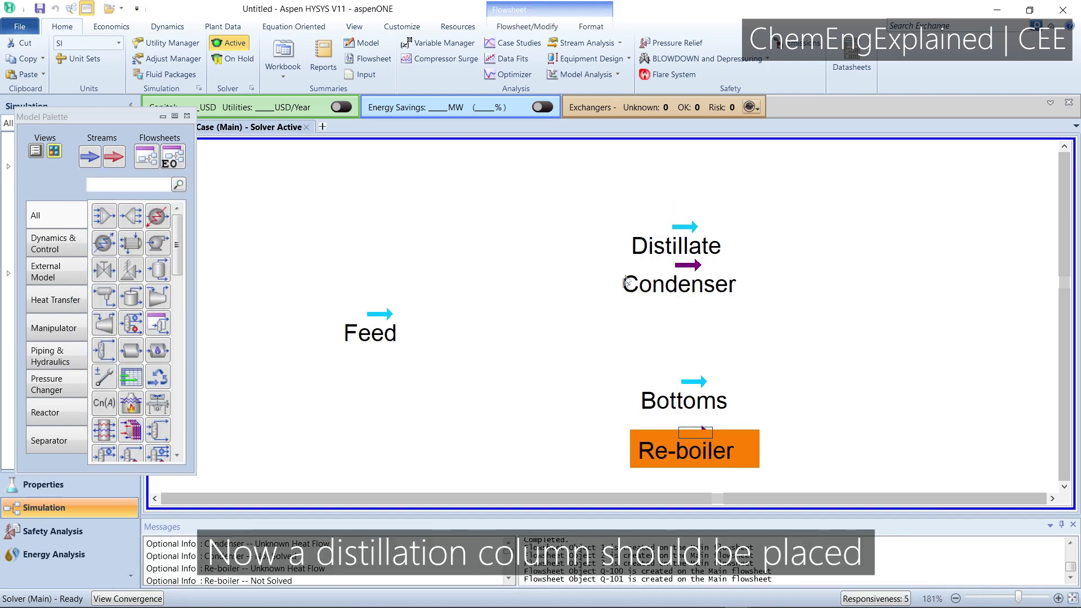
pyautogui.click(566, 380)
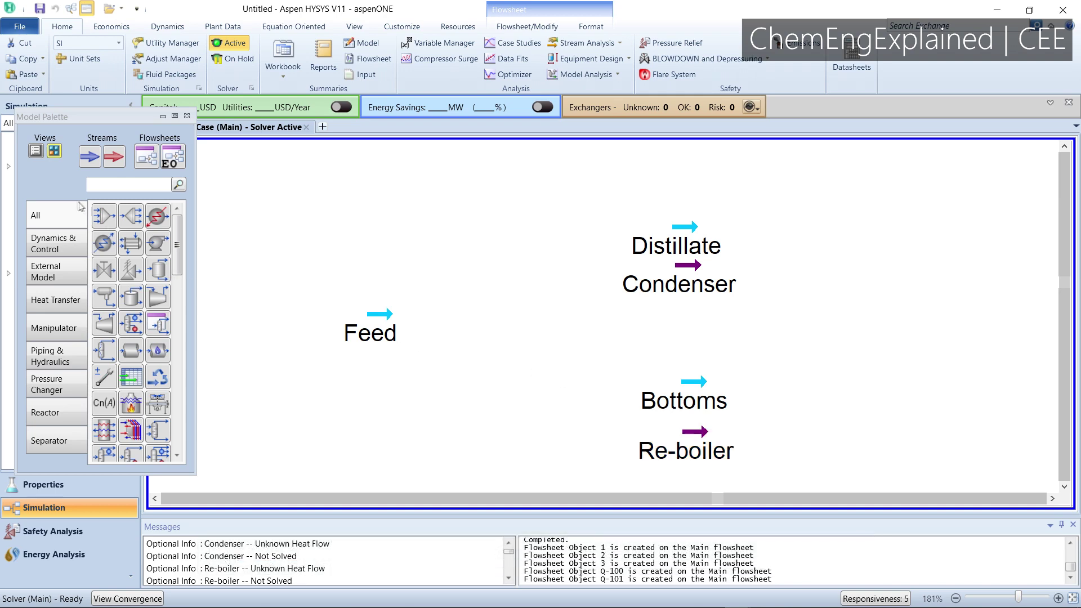
# Search the model palette for "dis" and place a distillation column between the Feed and the outlet streams
pyautogui.click(98, 184)
pyautogui.write('dis')
pyautogui.moveTo(94, 216); pyautogui.dragTo(453, 435)
pyautogui.click(407, 409)
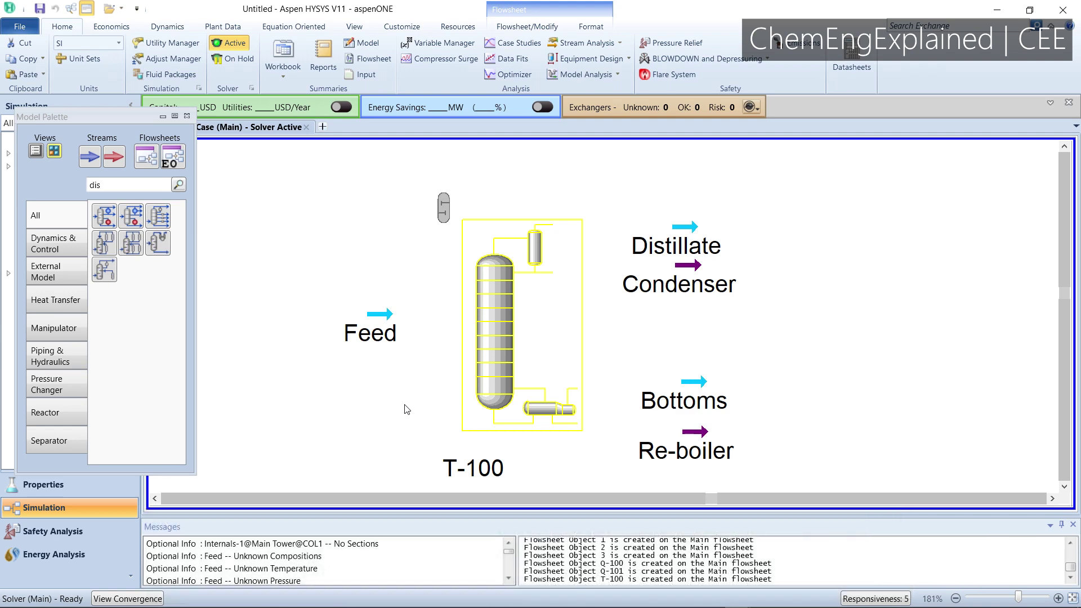
# Connect Feed as the column's inlet stream, Distillate as its overhead liquid outlet and Bottoms as its bottoms liquid outlet
pyautogui.doubleClick(508, 334)
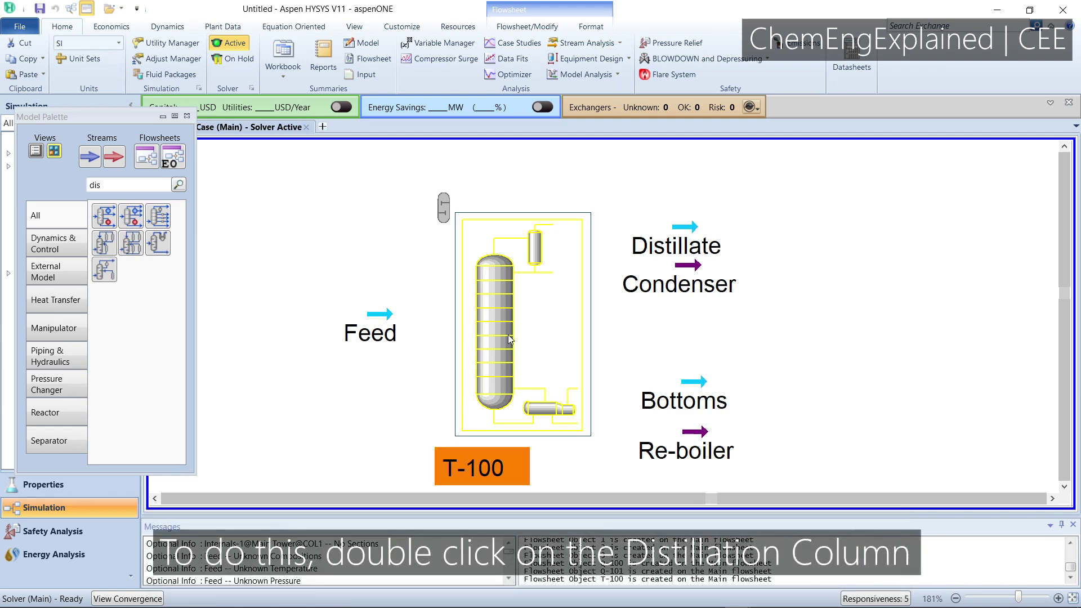
pyautogui.click(312, 297)
pyautogui.click(293, 362)
pyautogui.click(776, 219)
pyautogui.click(732, 254)
pyautogui.click(775, 390)
pyautogui.click(693, 408)
# Assign Re-boiler as the column's reboiler energy stream and Condenser as its condenser energy stream
pyautogui.click(651, 366)
pyautogui.click(568, 398)
pyautogui.click(506, 168)
pyautogui.click(427, 183)
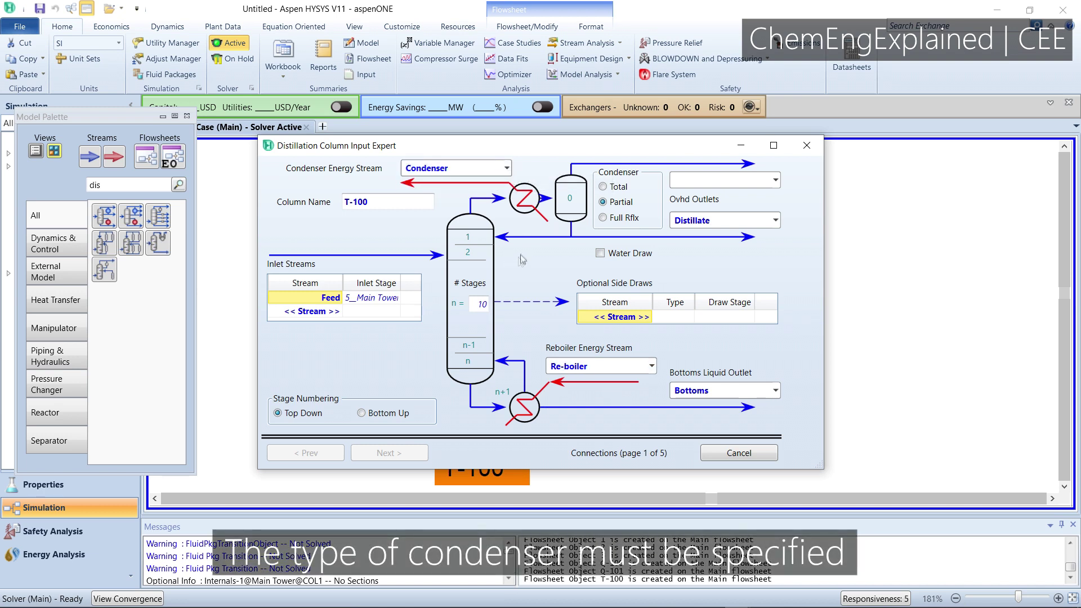
# Set the condenser type to Total and accept the once-through configuration with the regular HYSYS reboiler
pyautogui.click(603, 186)
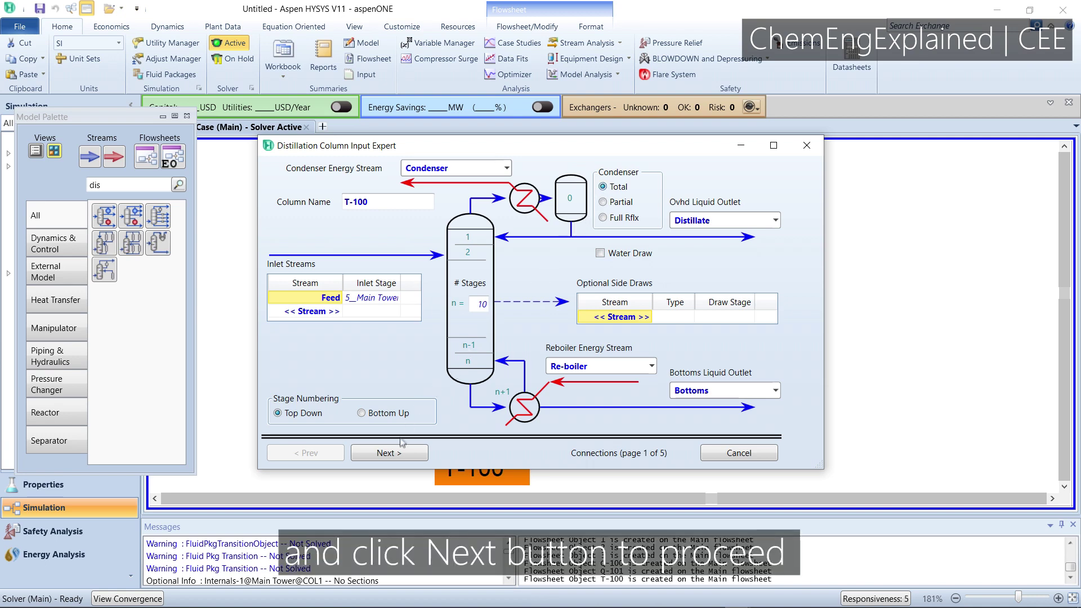
pyautogui.click(396, 453)
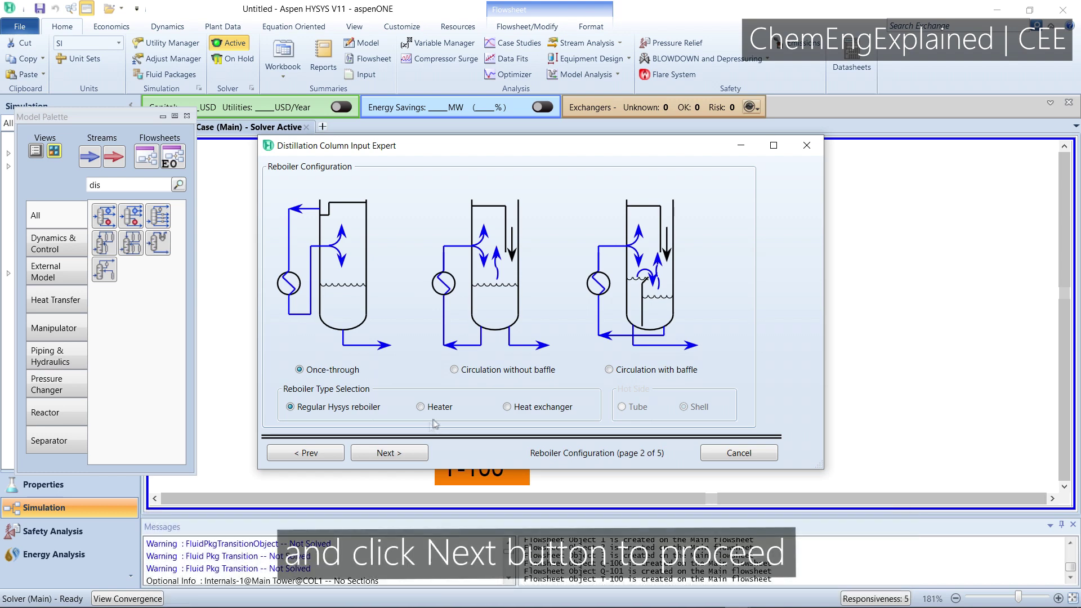
pyautogui.click(398, 453)
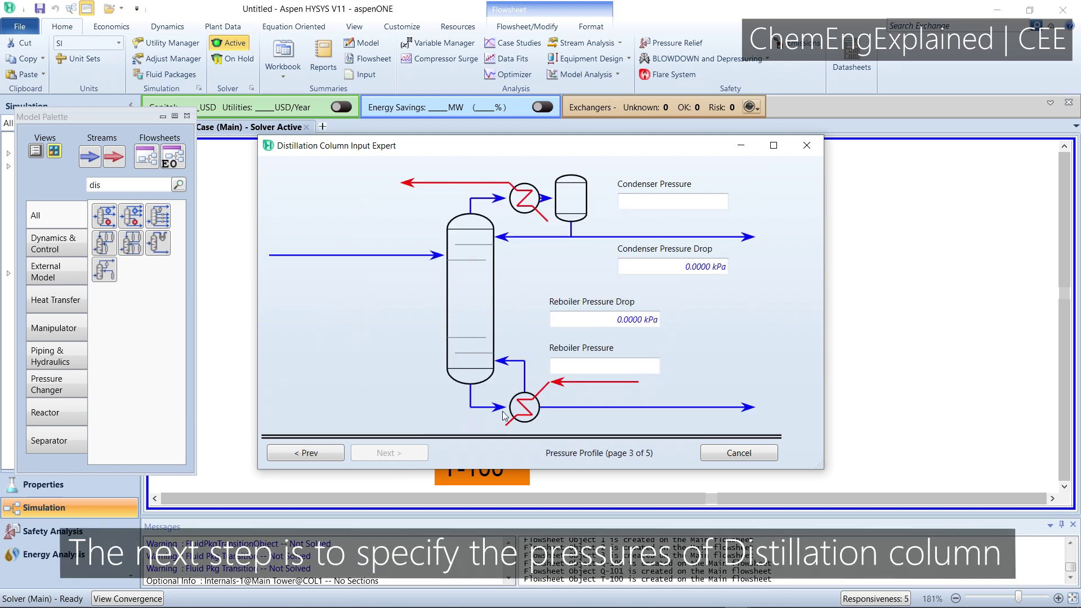
# Set the condenser and reboiler pressures to 101.3 kPa, and skip the optional temperature estimates
pyautogui.click(705, 198)
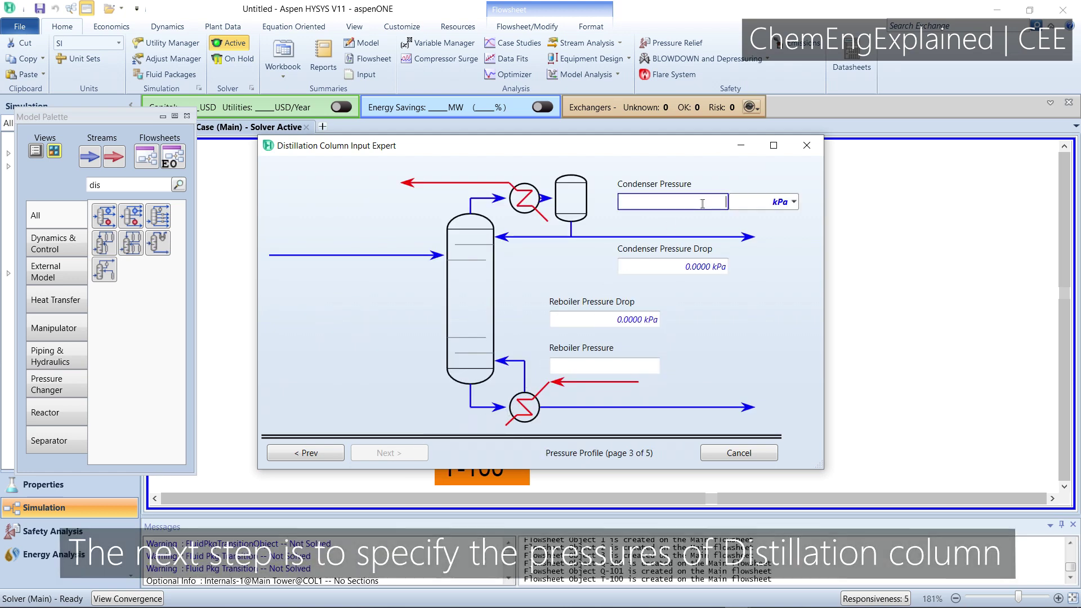
pyautogui.write('101.3')
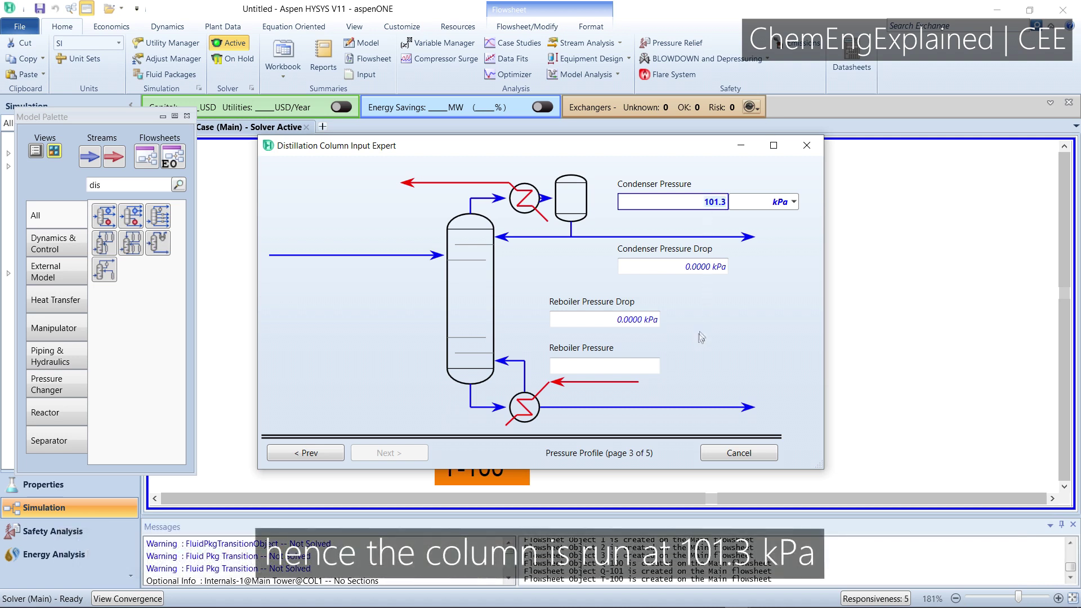
pyautogui.click(650, 363)
pyautogui.write('101')
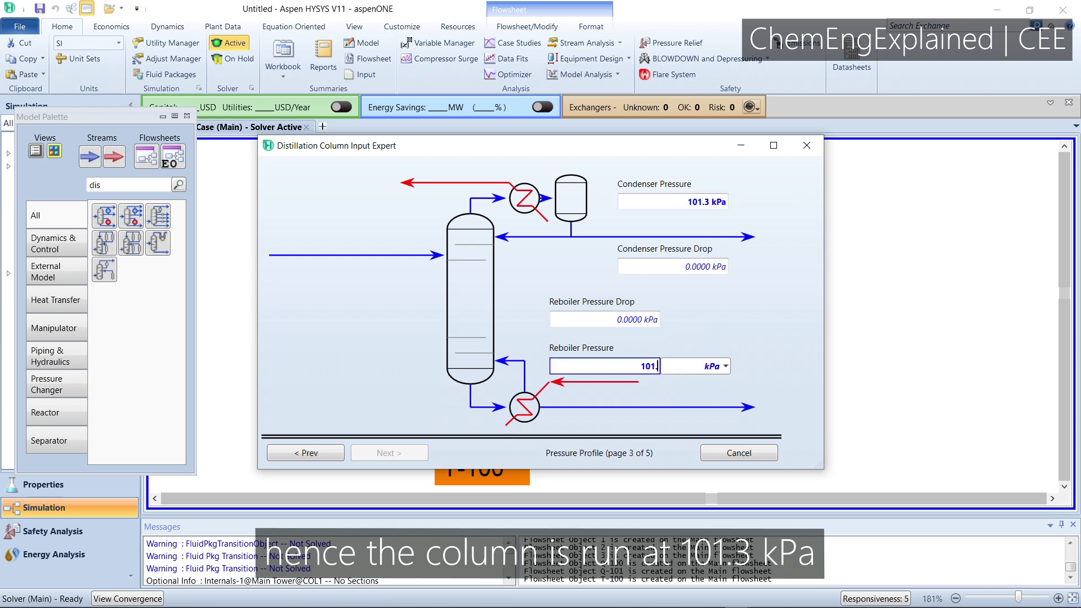
pyautogui.write('.3')
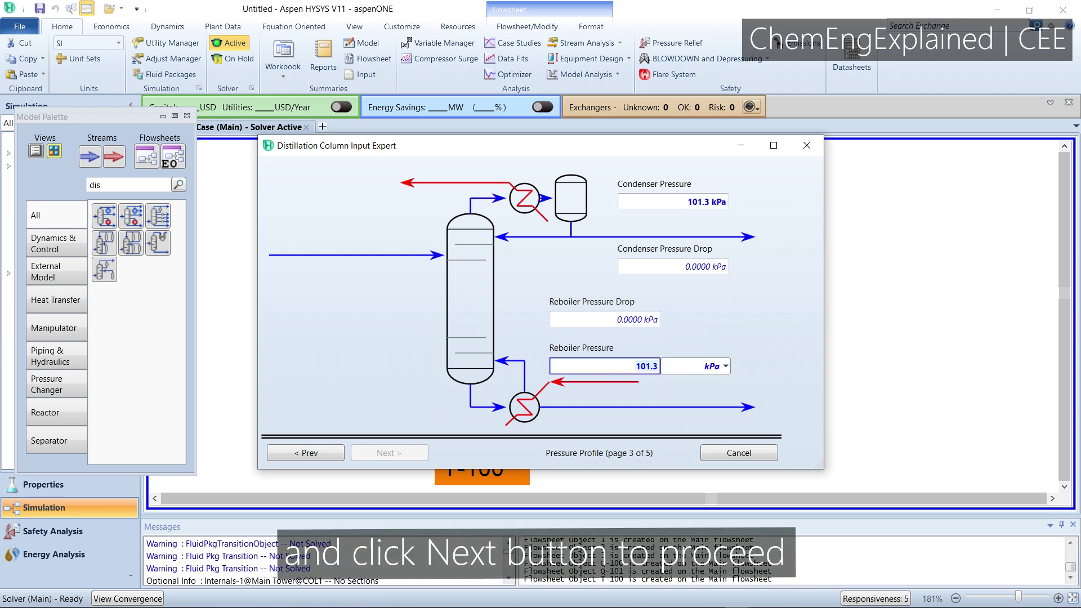
pyautogui.click(643, 397)
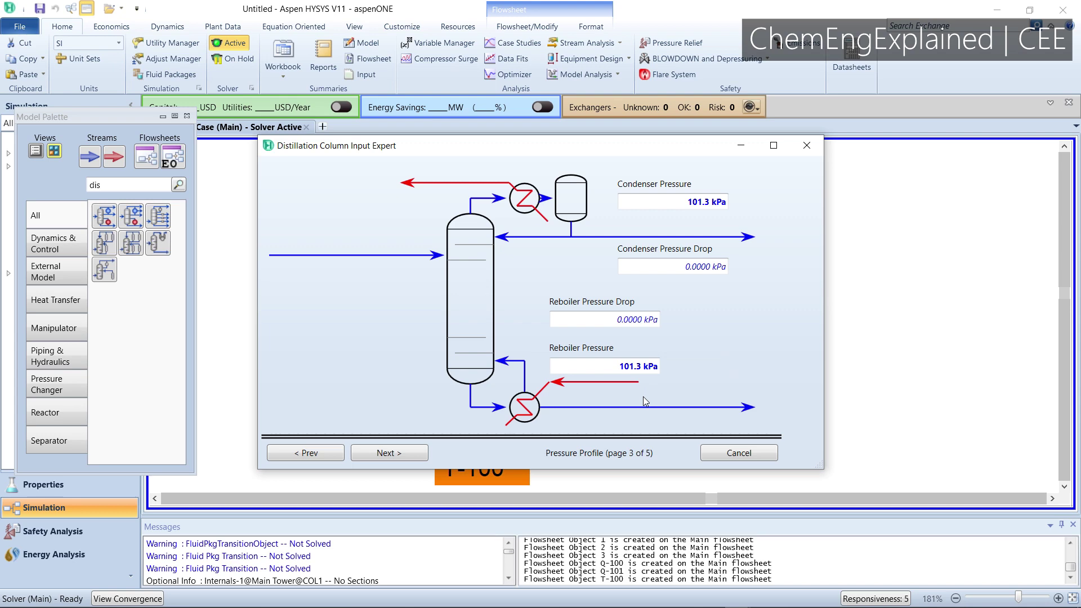
pyautogui.click(413, 453)
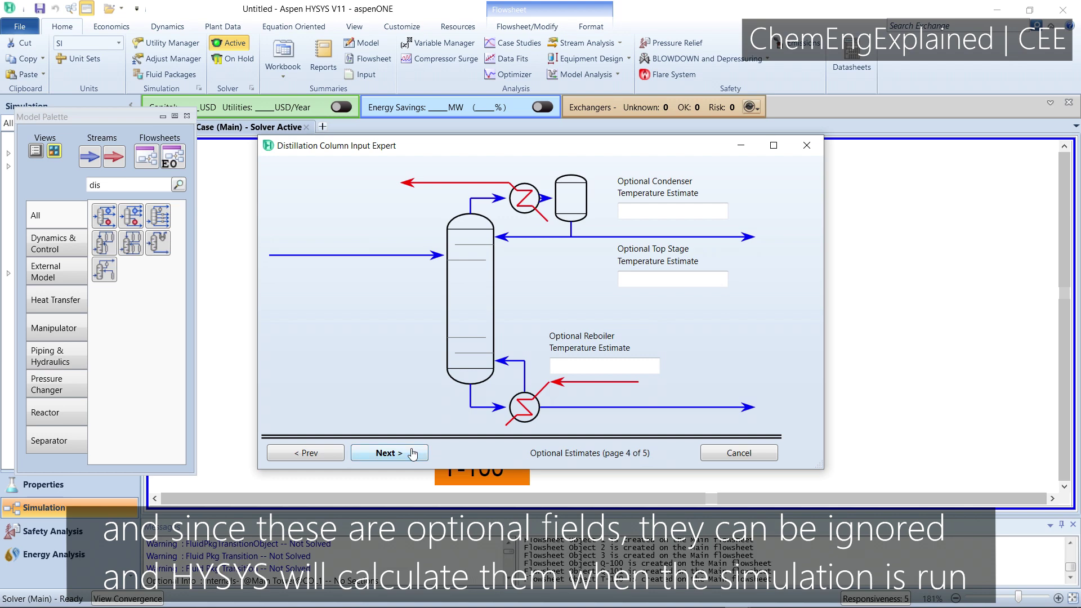
pyautogui.click(413, 453)
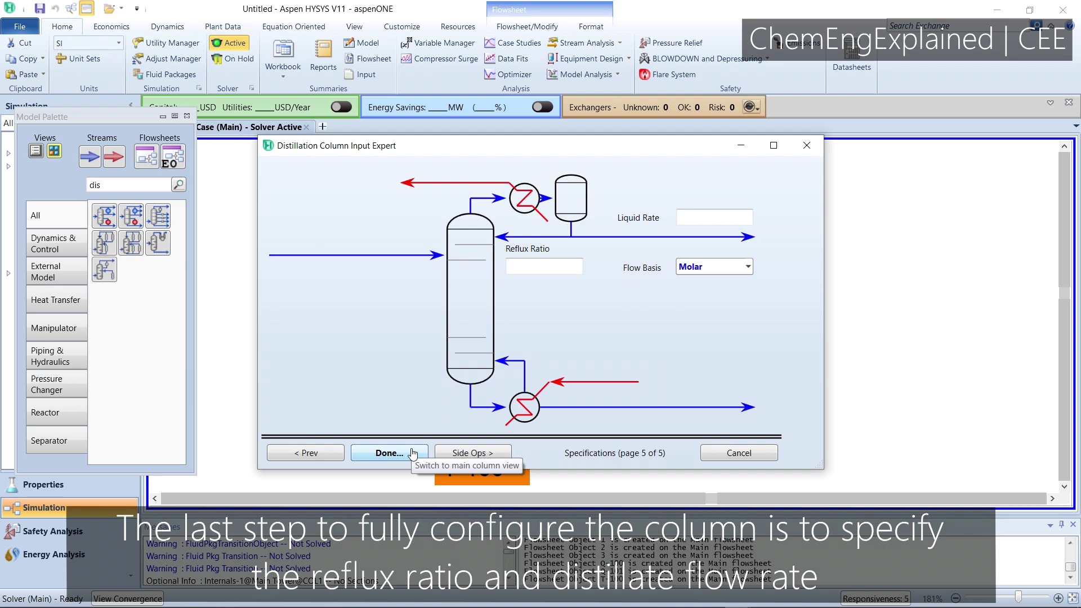
# Specify a reflux ratio of 3 and a molar liquid rate of 2700 kgmole/h, then complete the column setup and return to the flowsheet
pyautogui.click(531, 271)
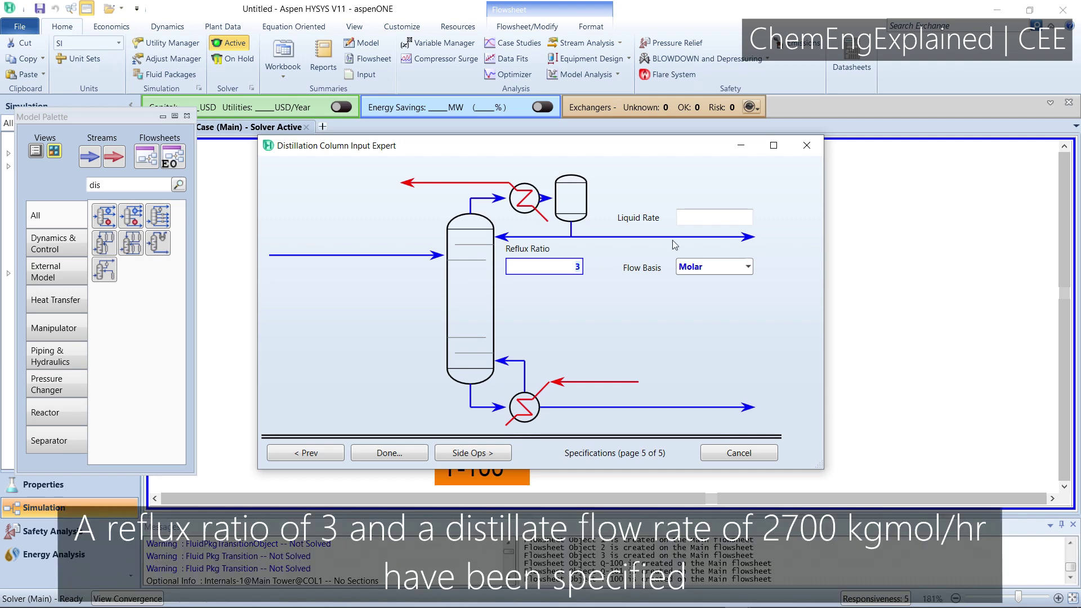
pyautogui.click(695, 268)
pyautogui.click(697, 270)
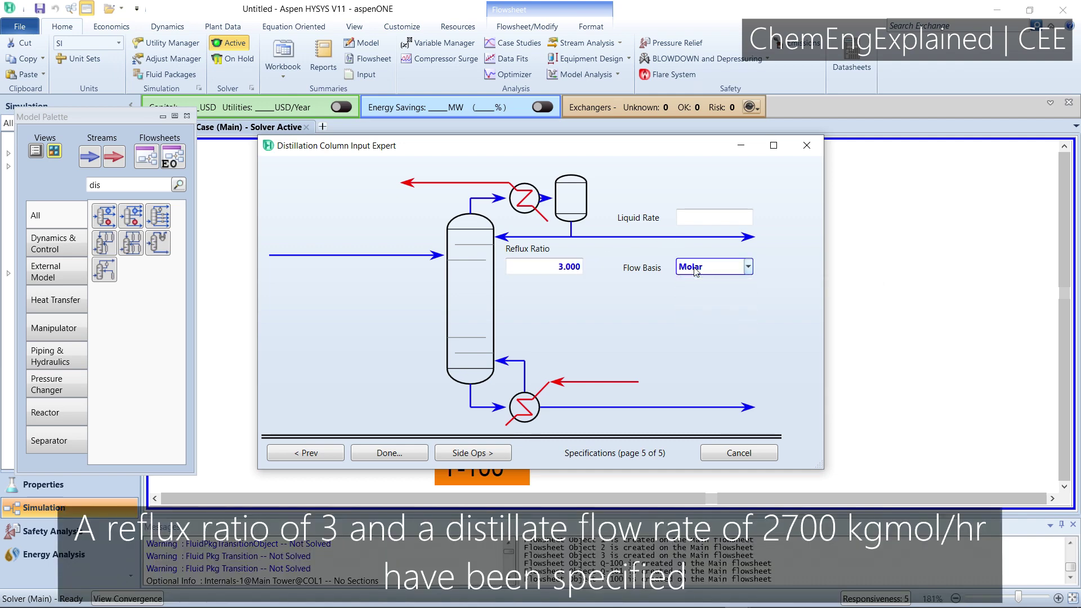
pyautogui.click(704, 220)
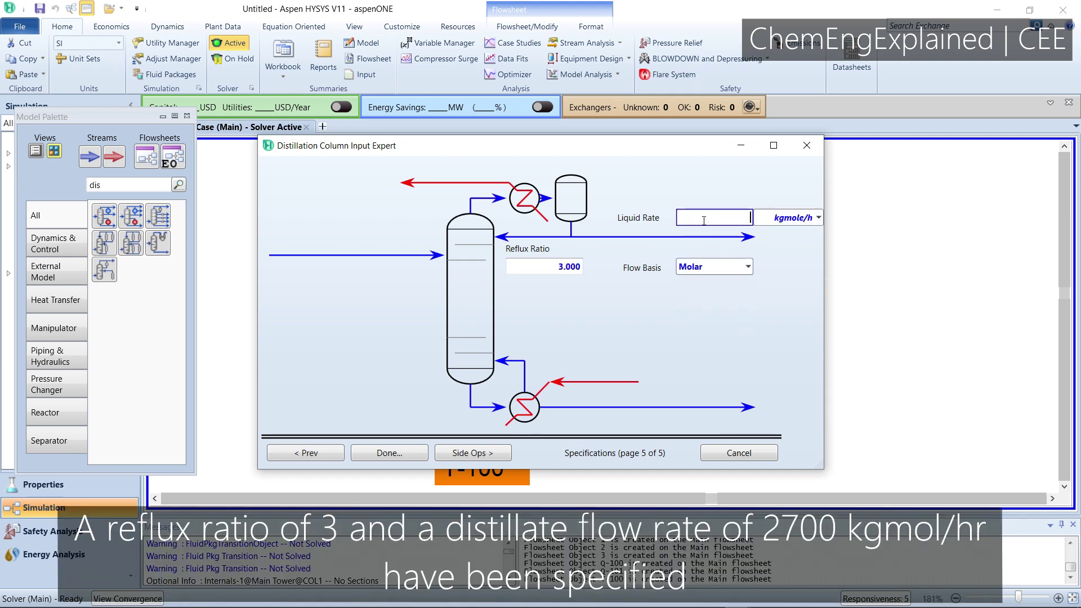
pyautogui.write('2700')
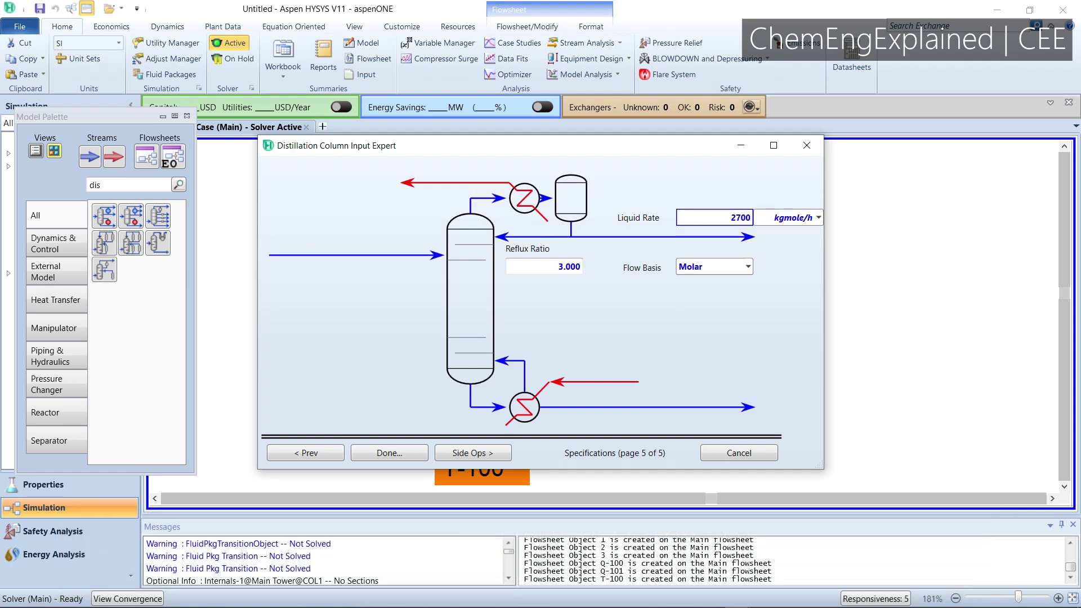
pyautogui.click(571, 318)
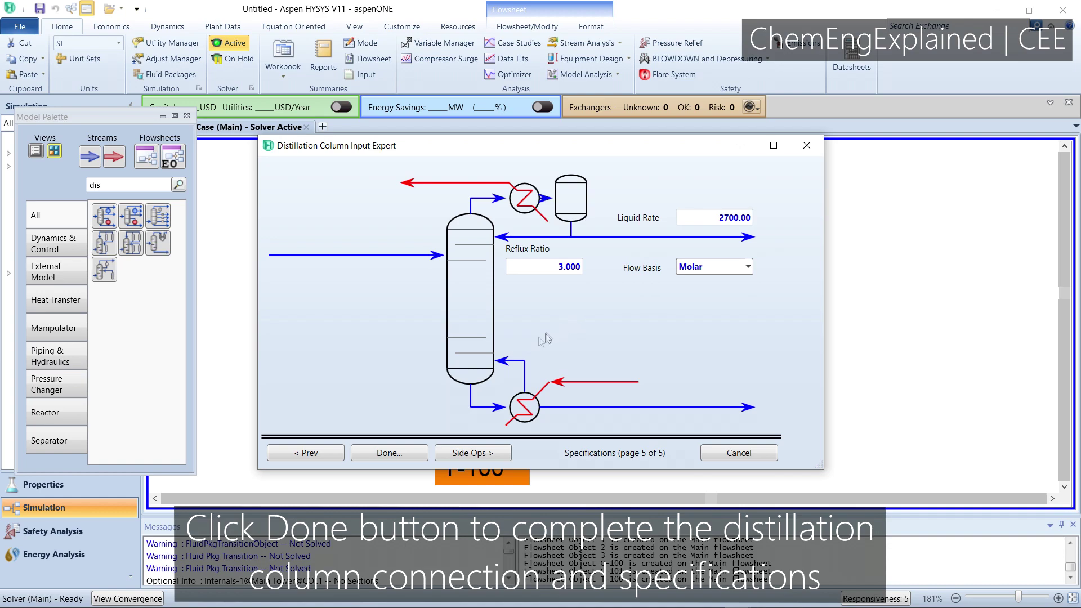
pyautogui.click(384, 452)
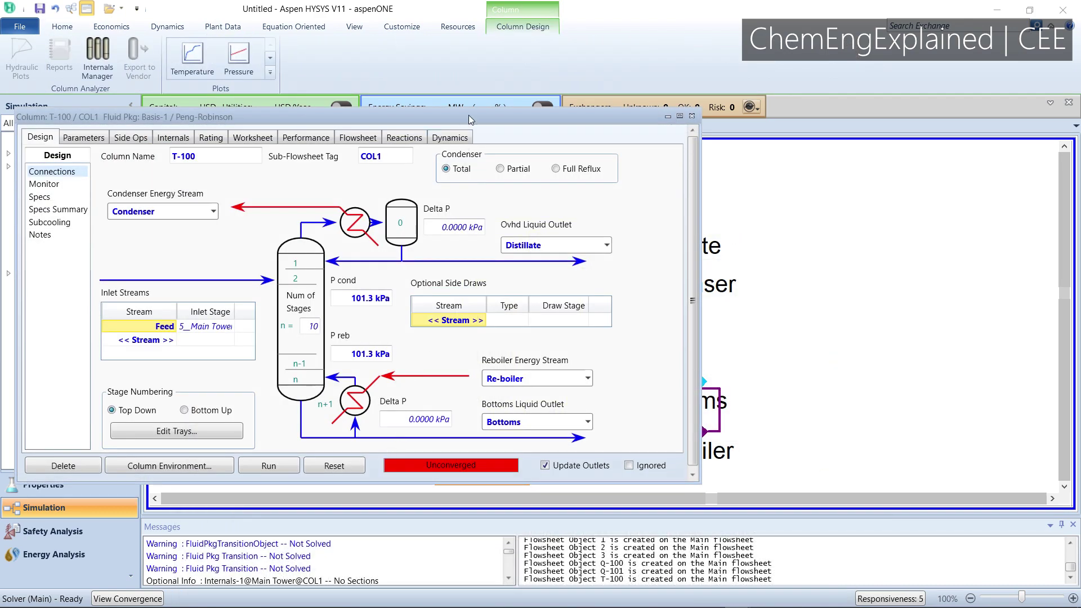
pyautogui.moveTo(469, 115); pyautogui.dragTo(592, 145)
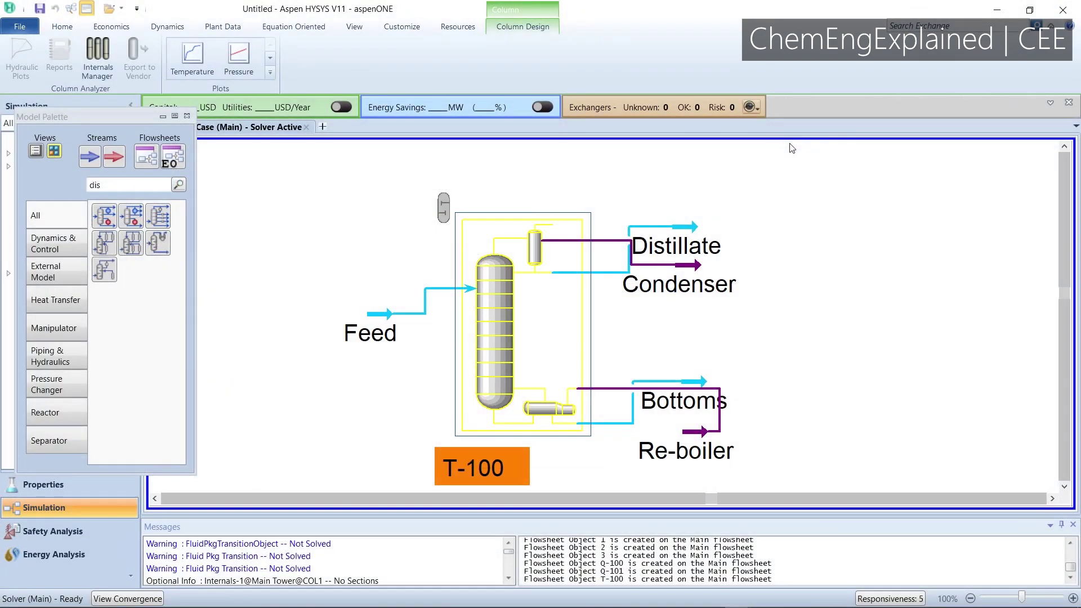
# Specify the Feed stream's conditions as temperature 30 °C, pressure 101.3 kPa and molar flow 3600 kgmole/h
pyautogui.doubleClick(391, 325)
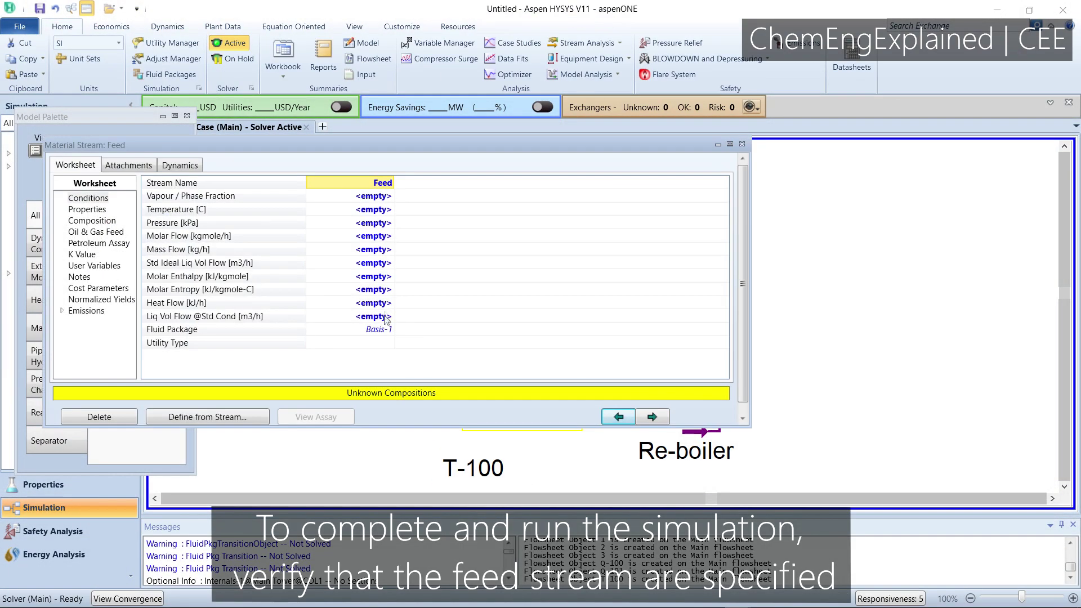
pyautogui.click(371, 212)
pyautogui.write('30')
pyautogui.press('Return')
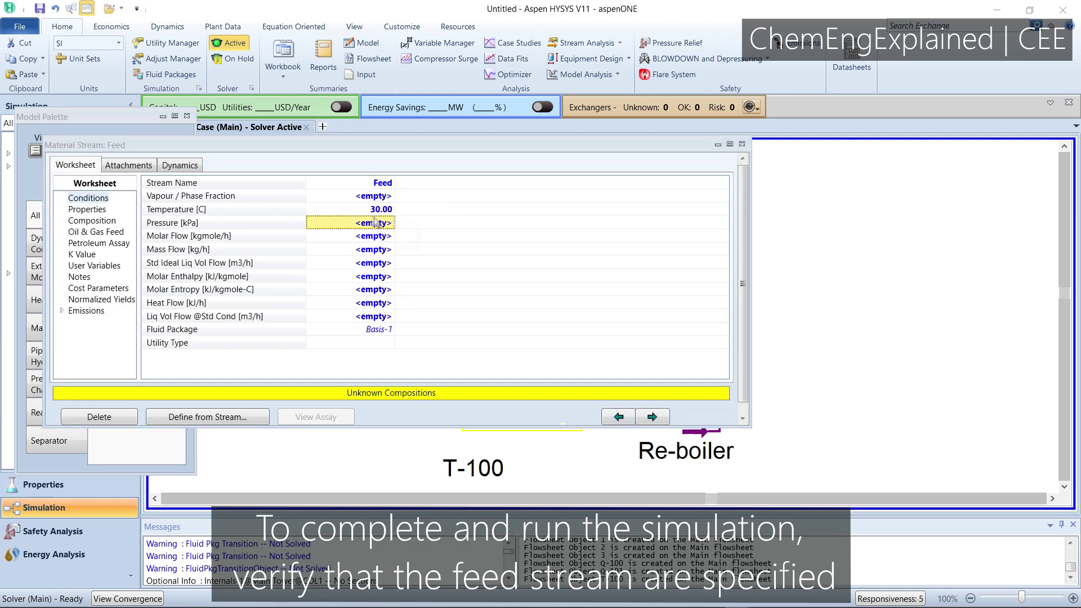
pyautogui.write('101.3')
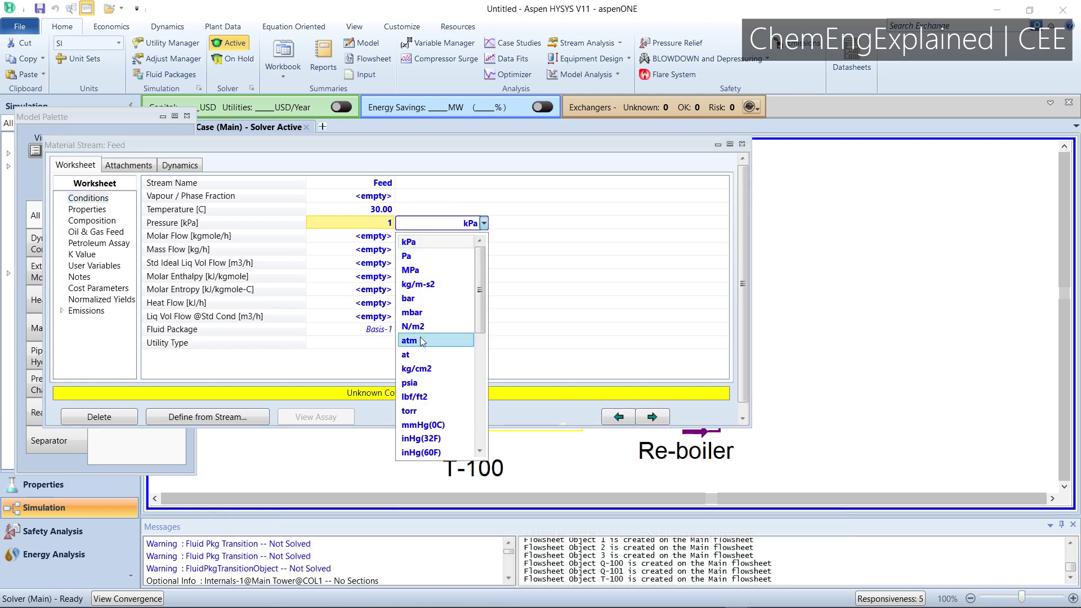
pyautogui.press('Return')
pyautogui.click(360, 237)
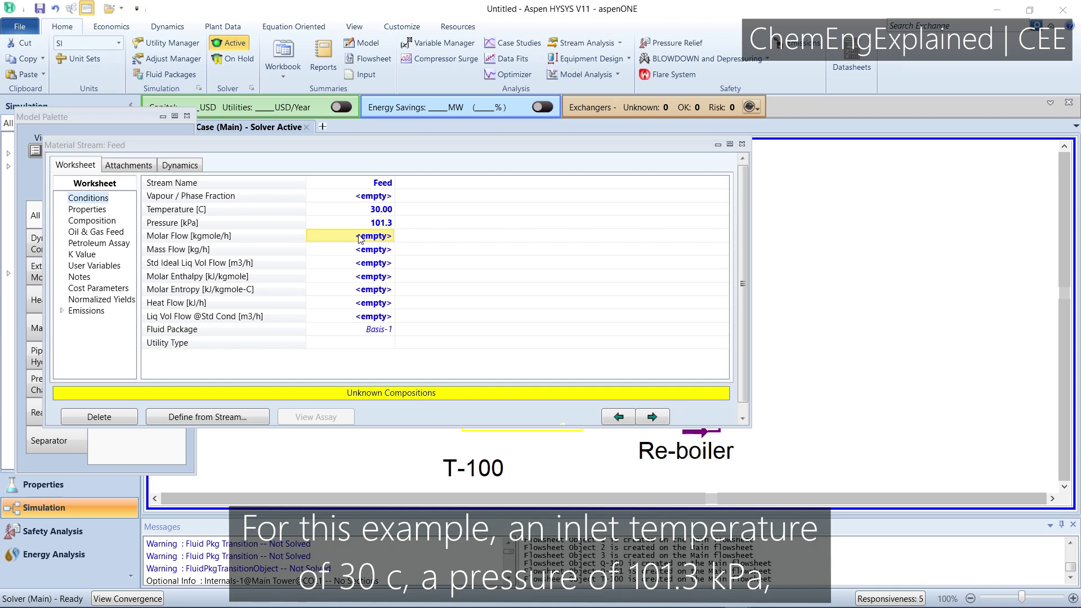
pyautogui.write('3600')
pyautogui.press('Return')
# Define the Feed composition with mole fractions of 0.7 benzene and 0.3 toluene, and return to the flowsheet
pyautogui.click(84, 220)
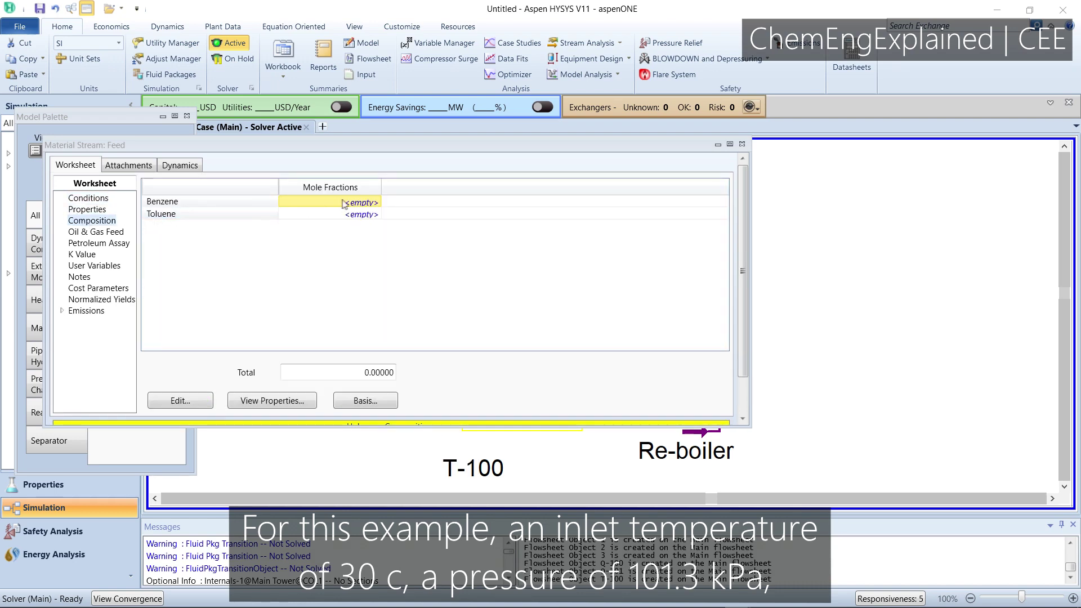
pyautogui.write('0.7')
pyautogui.press('Return')
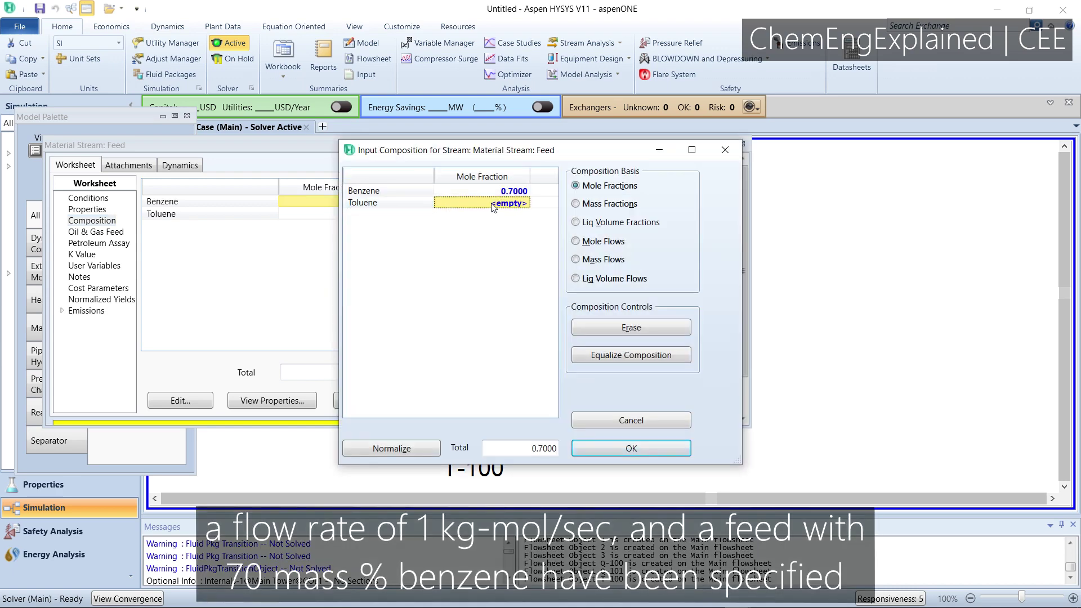
pyautogui.write('0.3')
pyautogui.click(614, 448)
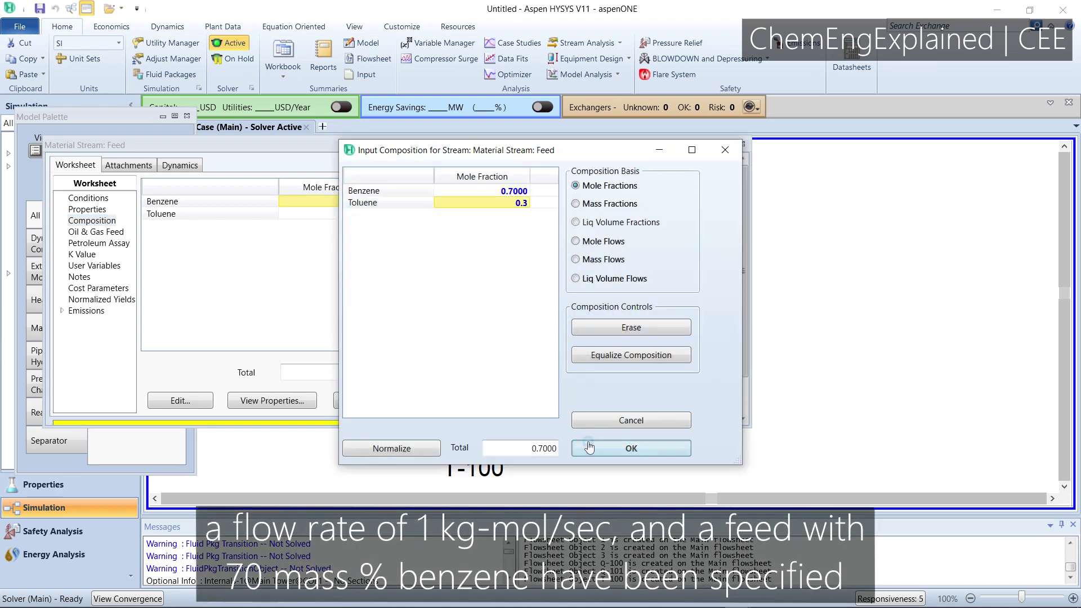
pyautogui.click(742, 144)
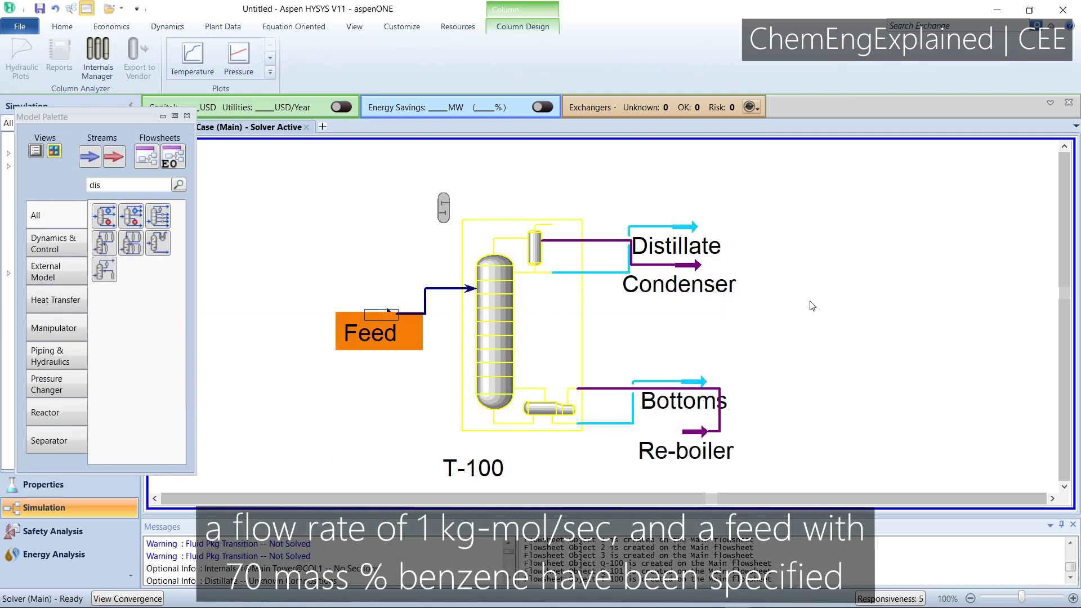
# Set column T-100 to 23 stages and make the Feed stream enter at stage 7__Main Tower
pyautogui.doubleClick(541, 313)
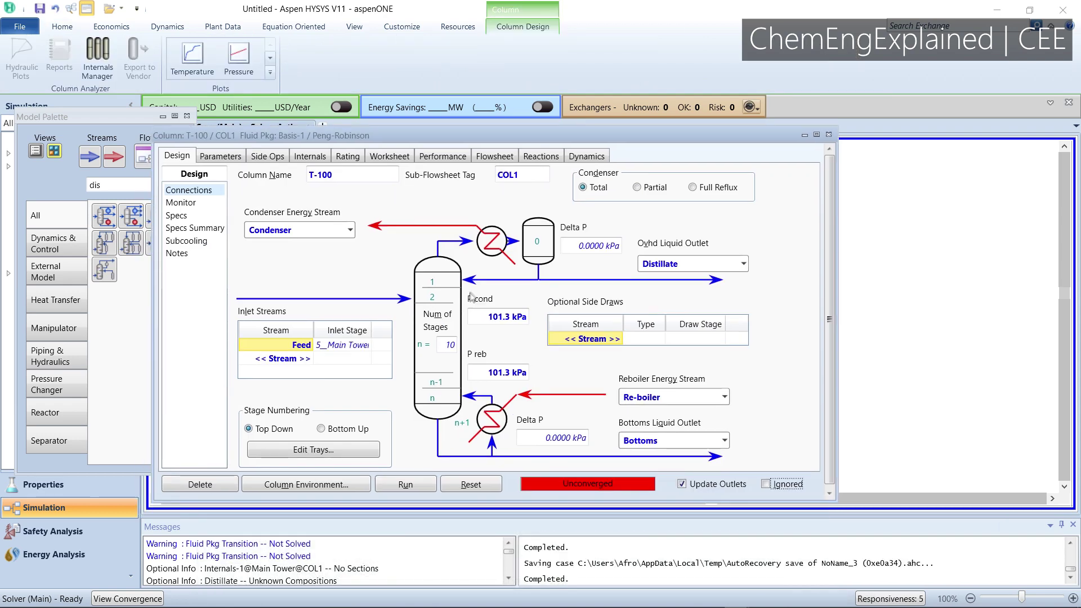
pyautogui.click(445, 342)
pyautogui.write('23')
pyautogui.press('Return')
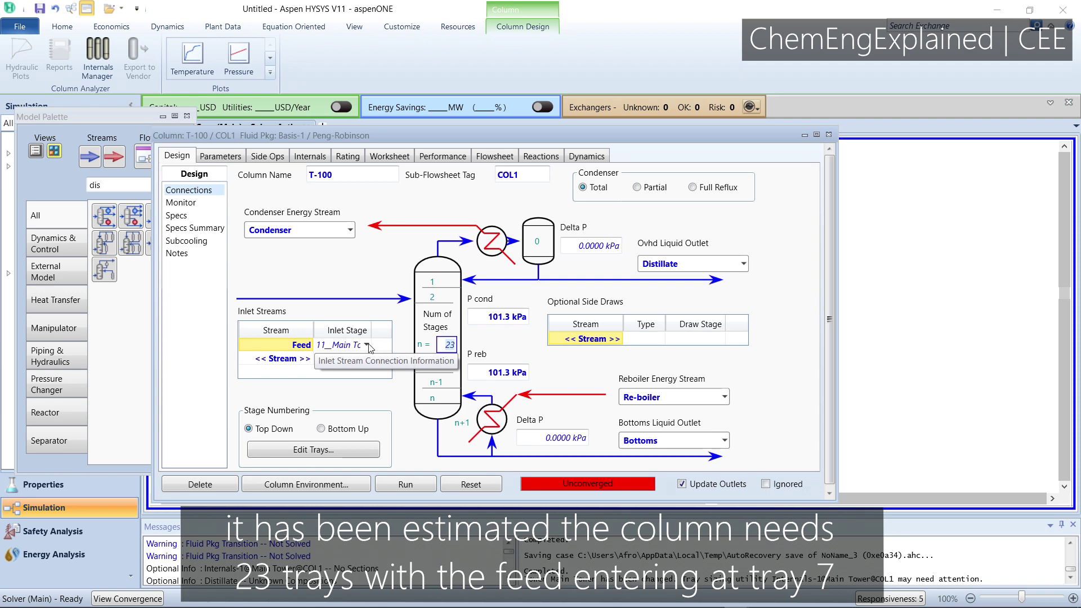
pyautogui.click(367, 345)
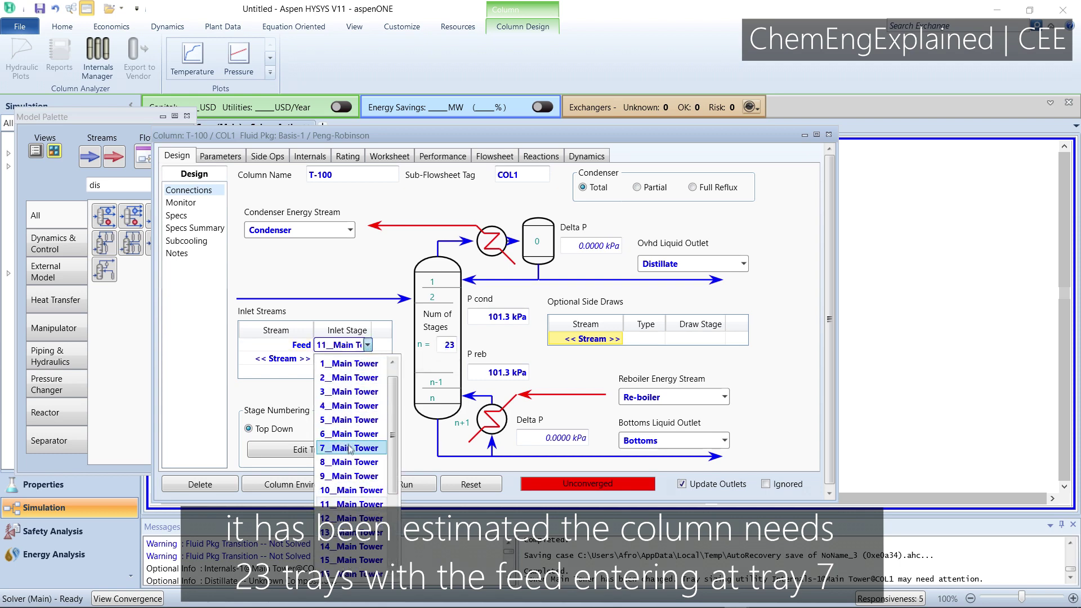
pyautogui.click(351, 447)
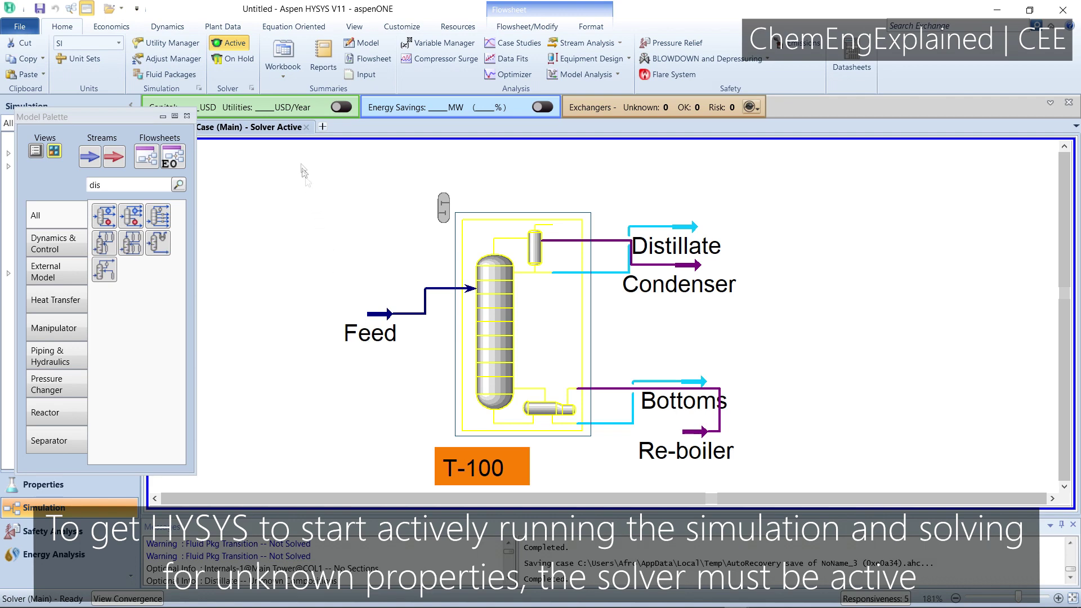
# Make sure the solver is active, run the T-100 column simulation and return to the flowsheet
pyautogui.click(239, 48)
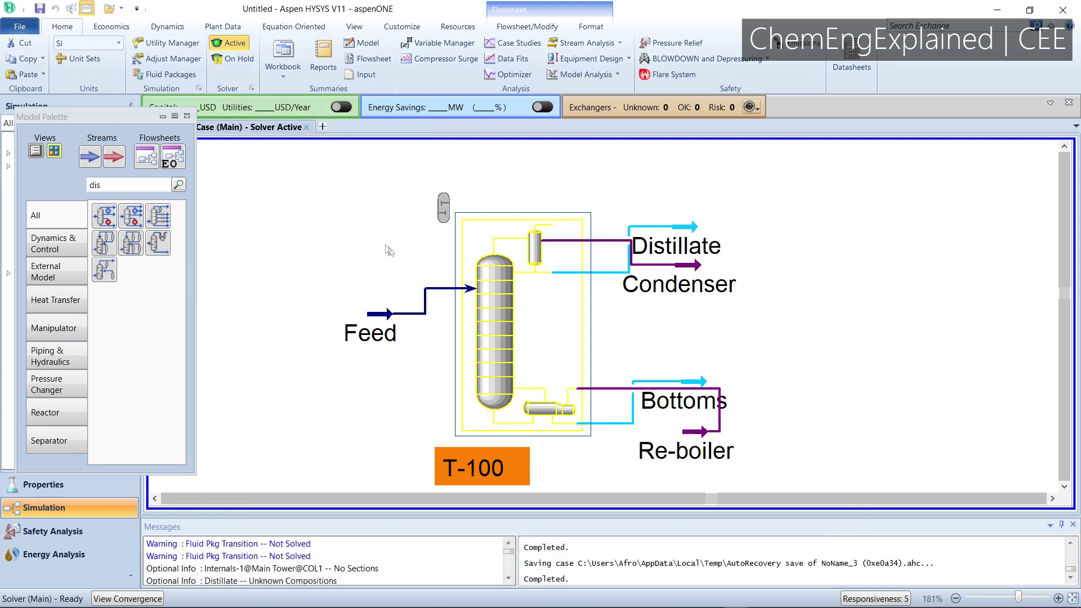
pyautogui.doubleClick(493, 344)
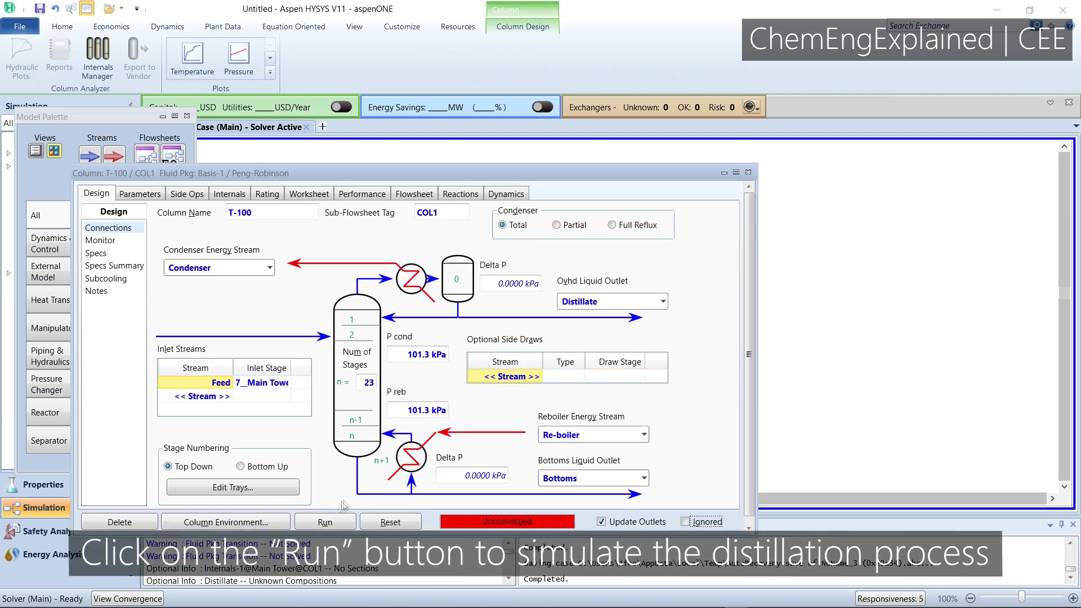
pyautogui.click(324, 522)
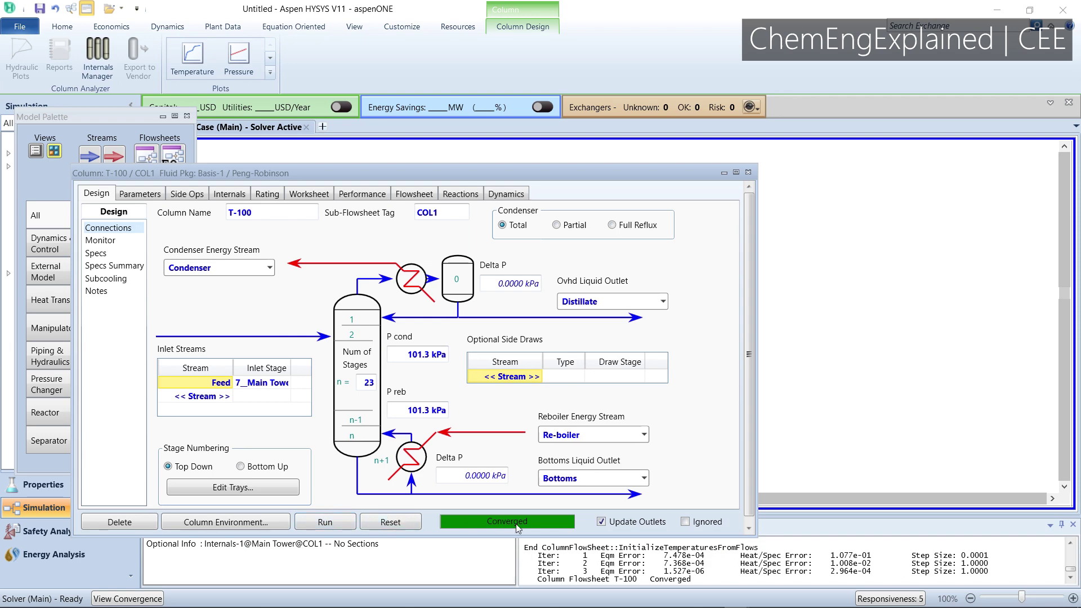
pyautogui.click(748, 173)
pyautogui.click(765, 275)
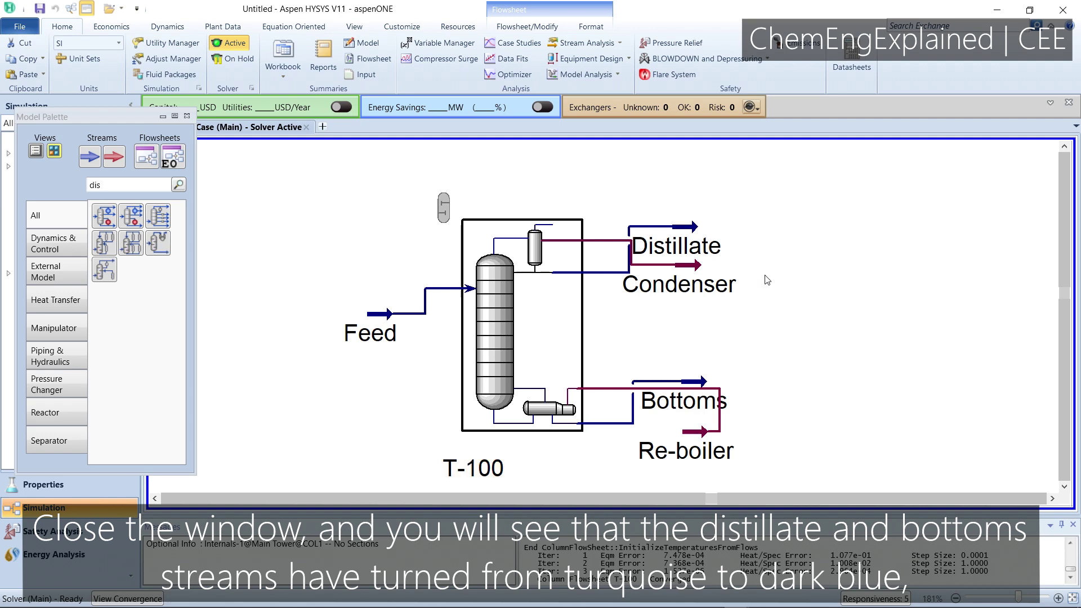
# Rearrange the overhead streams on the flowsheet, placing Condenser above Distillate in line with their column outlets
pyautogui.click(690, 228)
pyautogui.moveTo(690, 229); pyautogui.dragTo(771, 275)
pyautogui.moveTo(691, 262); pyautogui.dragTo(704, 240)
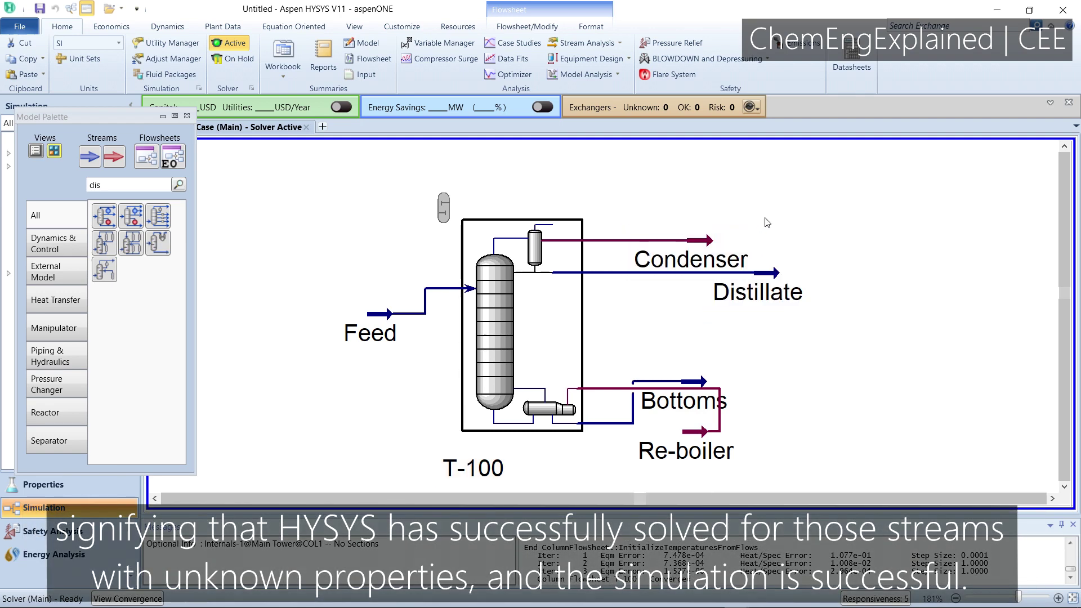
pyautogui.moveTo(732, 290); pyautogui.dragTo(666, 292)
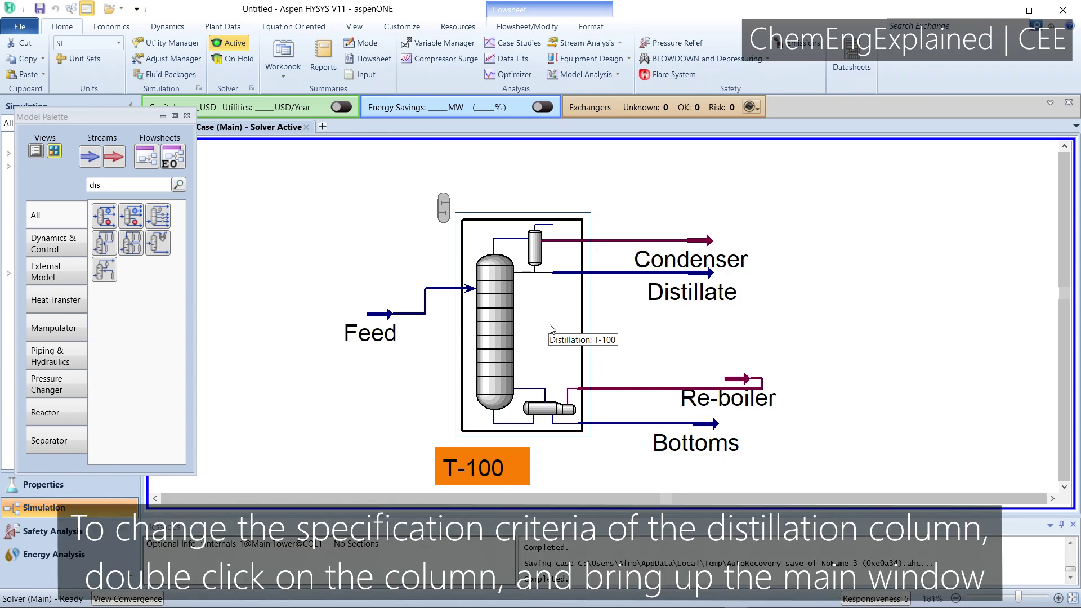
# Set the specification value of the T-100 column's Btms Prod Rate to 700 kgmole/h
pyautogui.doubleClick(552, 329)
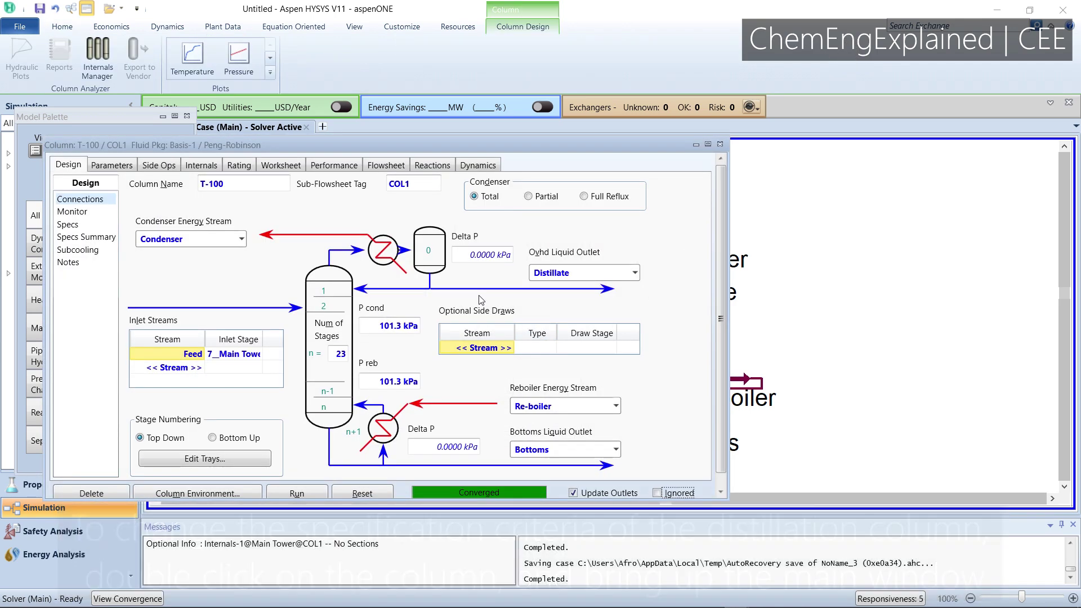
pyautogui.click(74, 225)
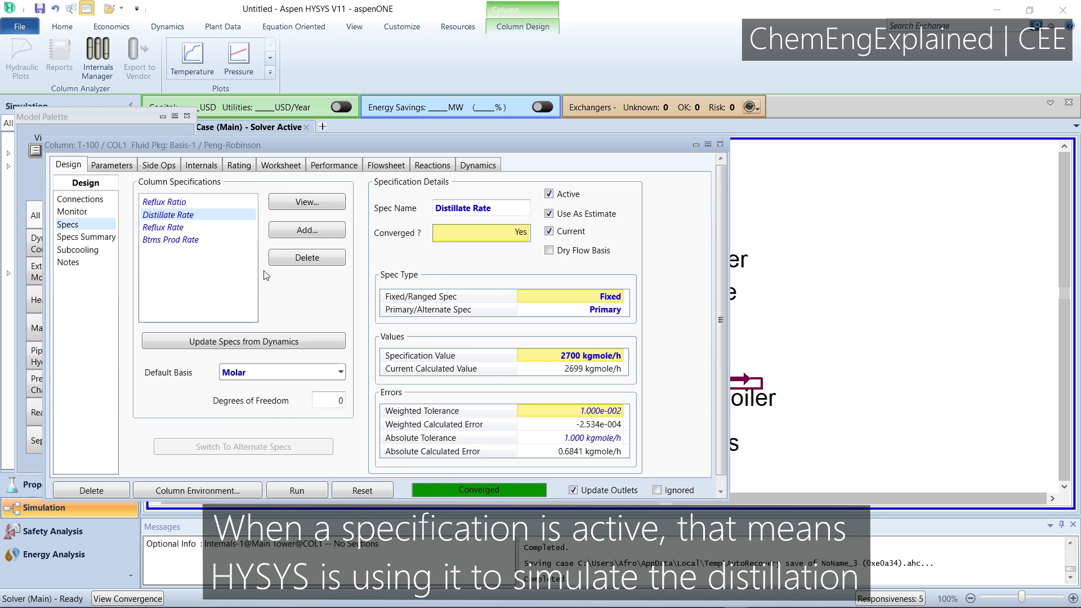
pyautogui.click(216, 242)
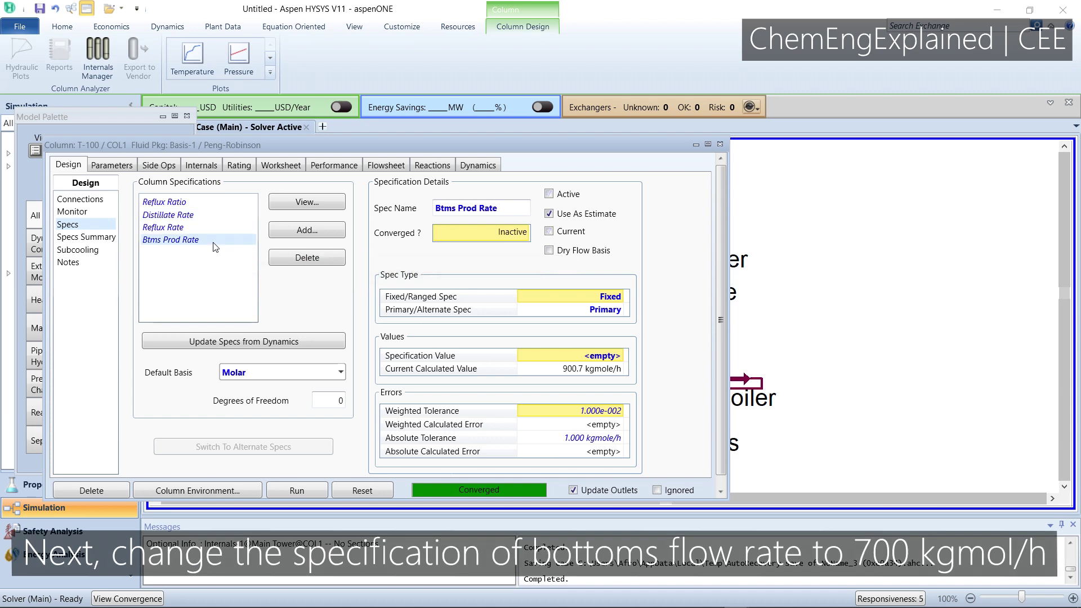
pyautogui.click(569, 362)
pyautogui.write('700')
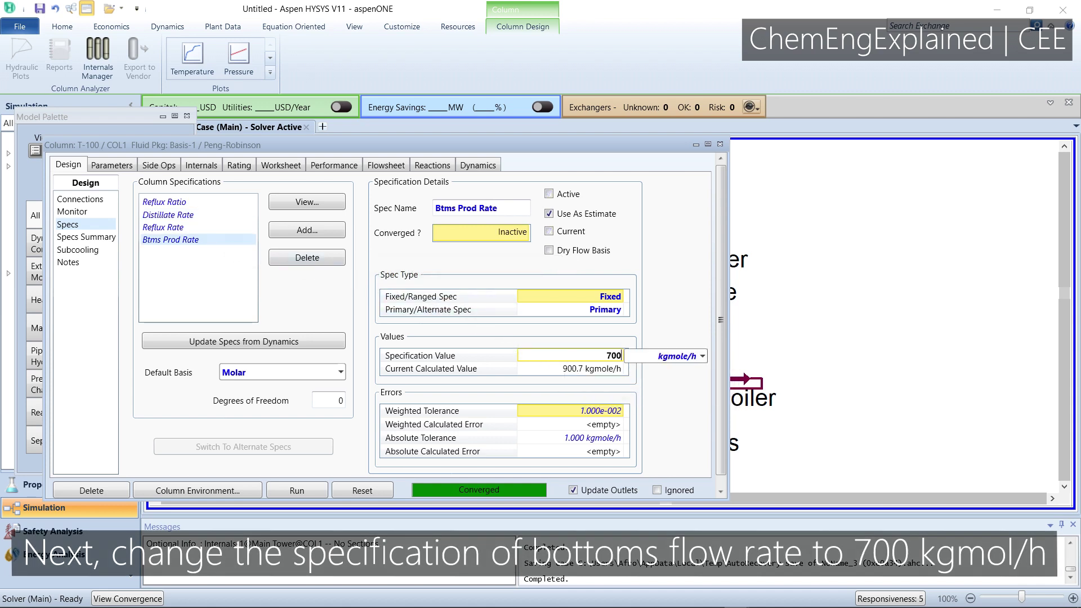
pyautogui.press('Return')
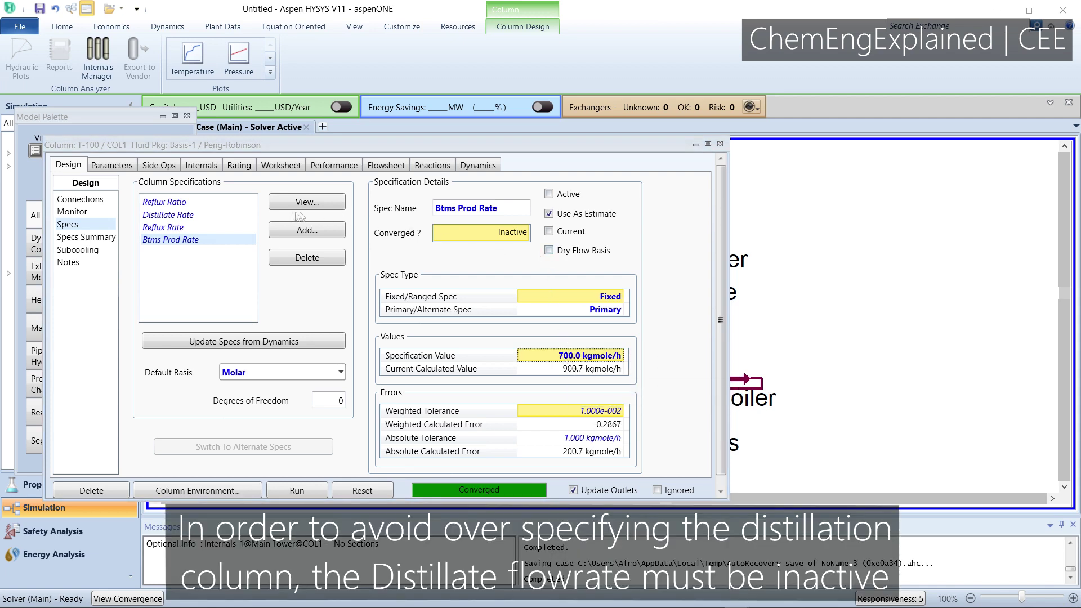
# Deactivate the Distillate Rate specification and activate the Btms Prod Rate specification in its place
pyautogui.click(213, 216)
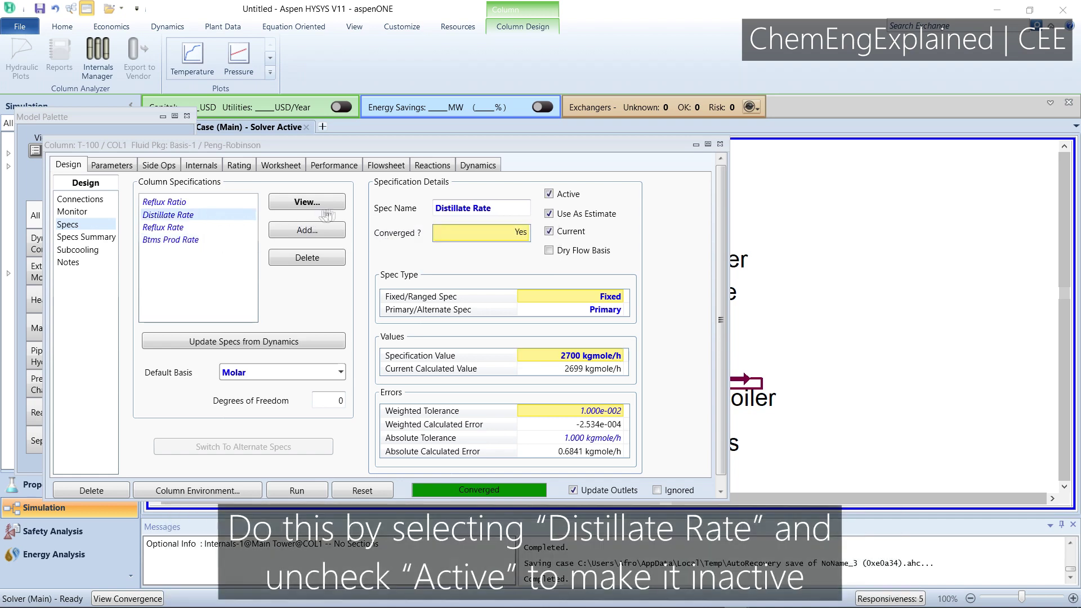
pyautogui.click(549, 194)
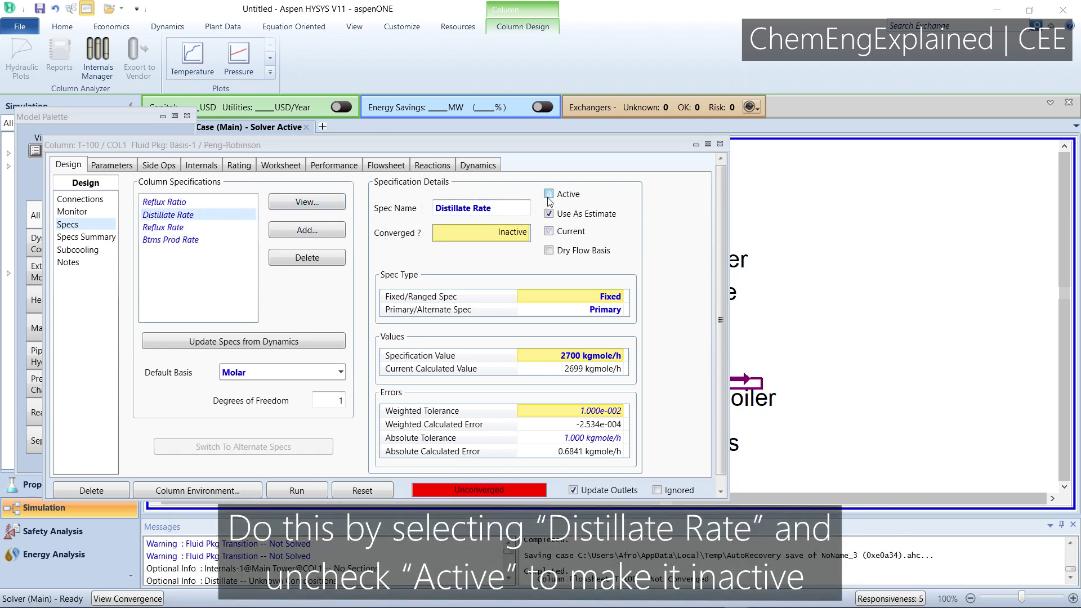
pyautogui.click(192, 240)
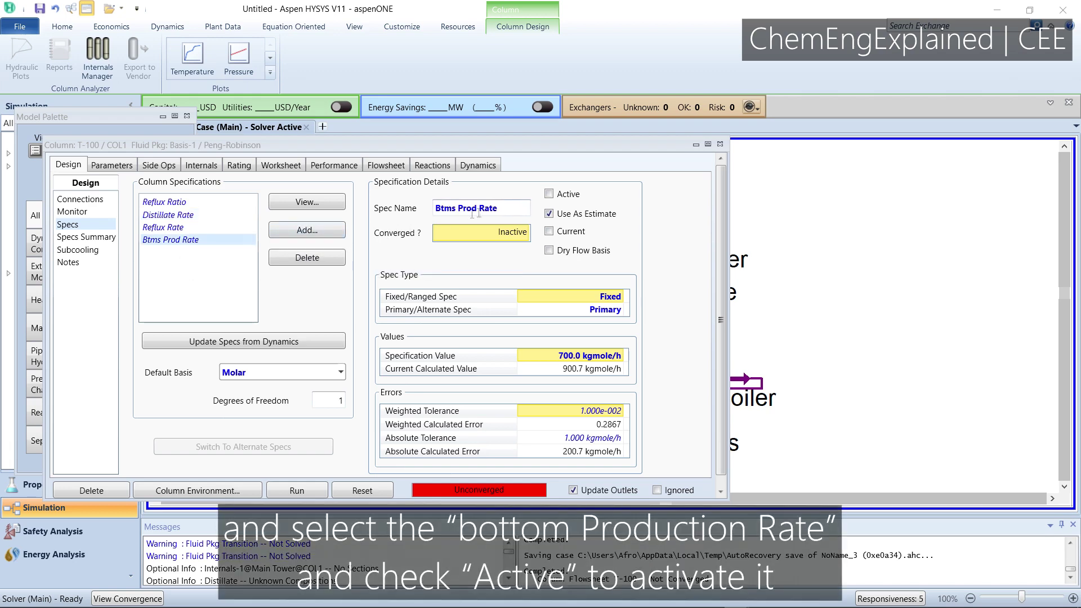
pyautogui.click(549, 195)
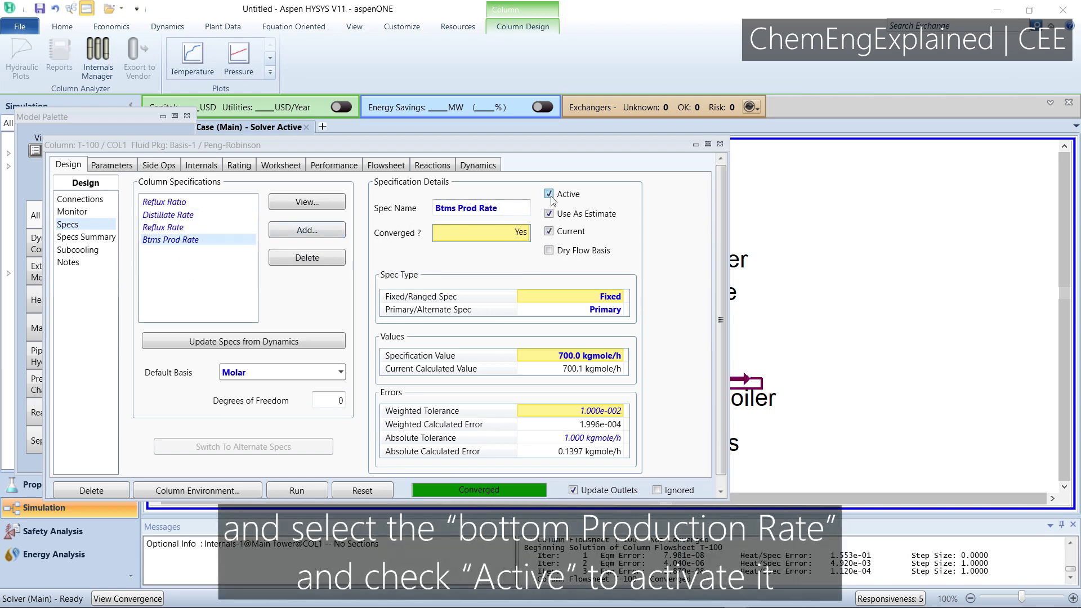